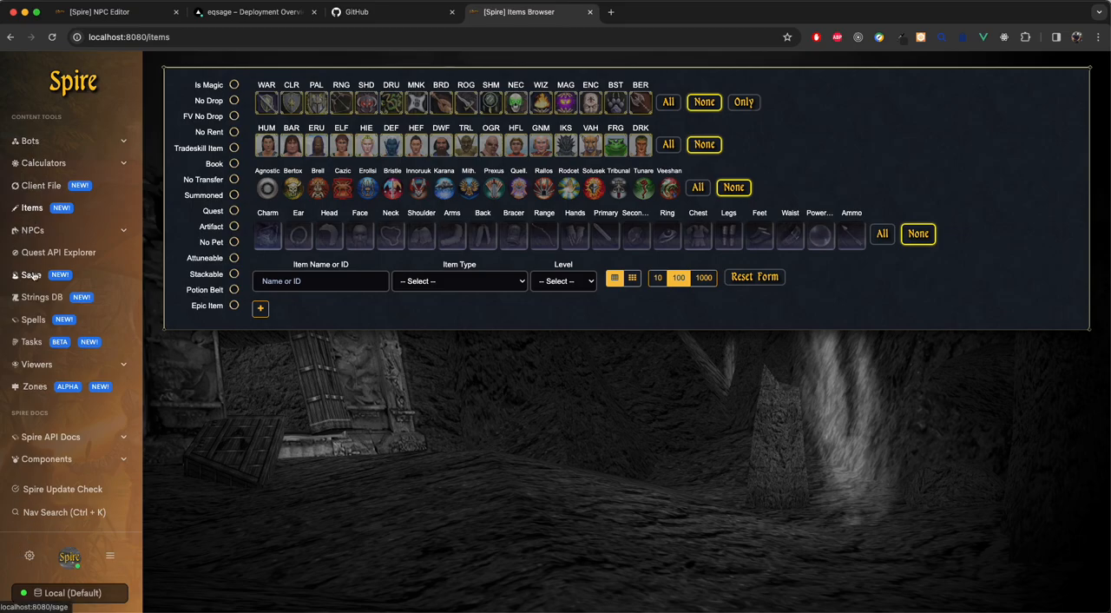
Step: Open the Sage zone editor
click(32, 275)
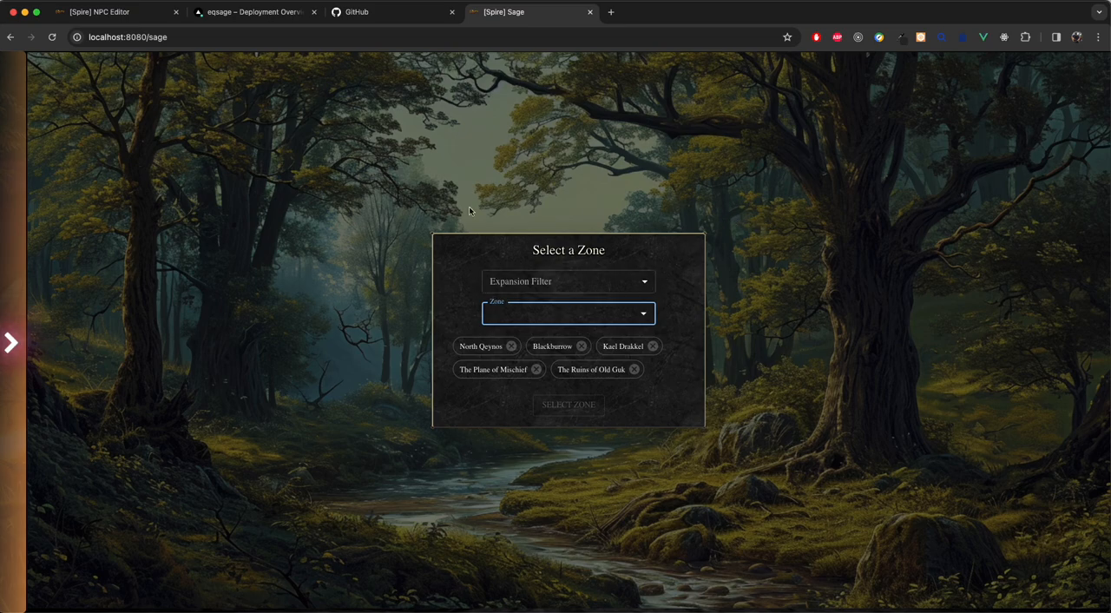
click(581, 310)
text(qey)
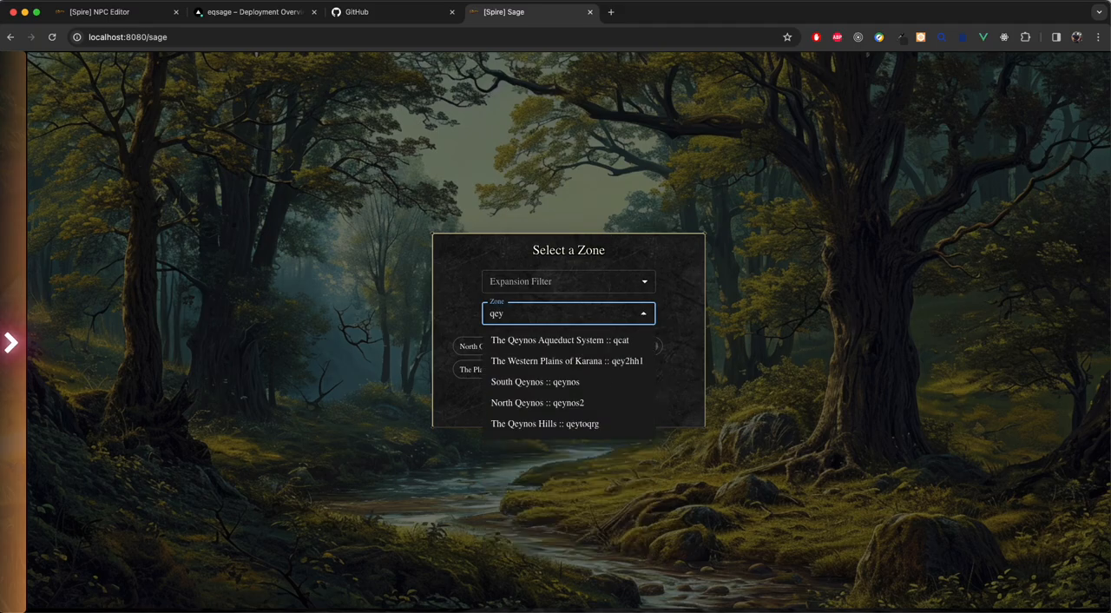
key(Escape)
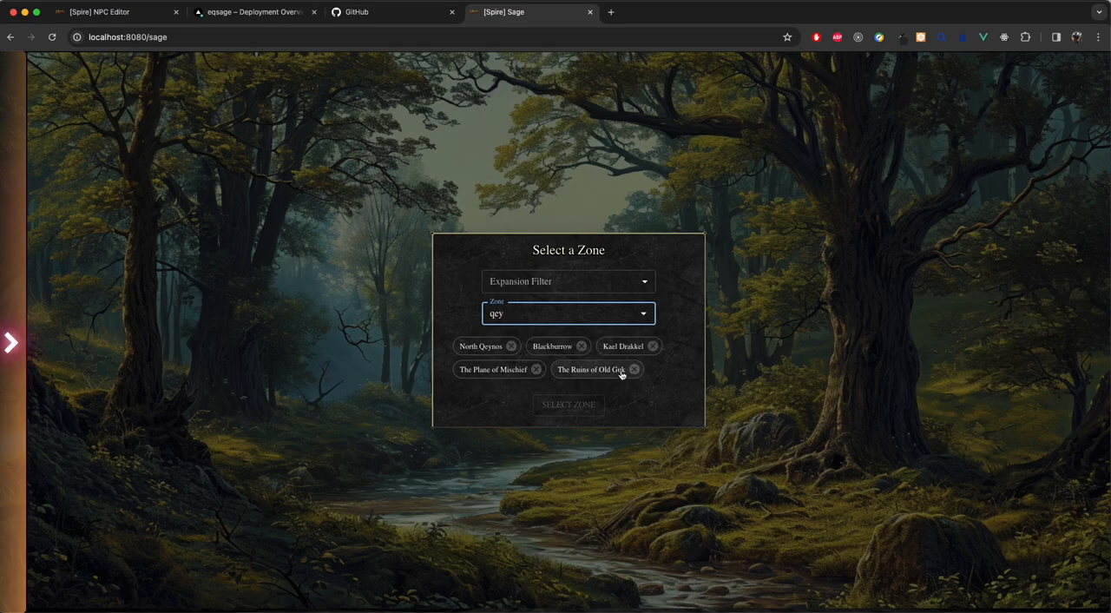
Step: Load the Blackburrow zone and select the a_gnoll_courier spawn point inside the cave entrance
click(552, 347)
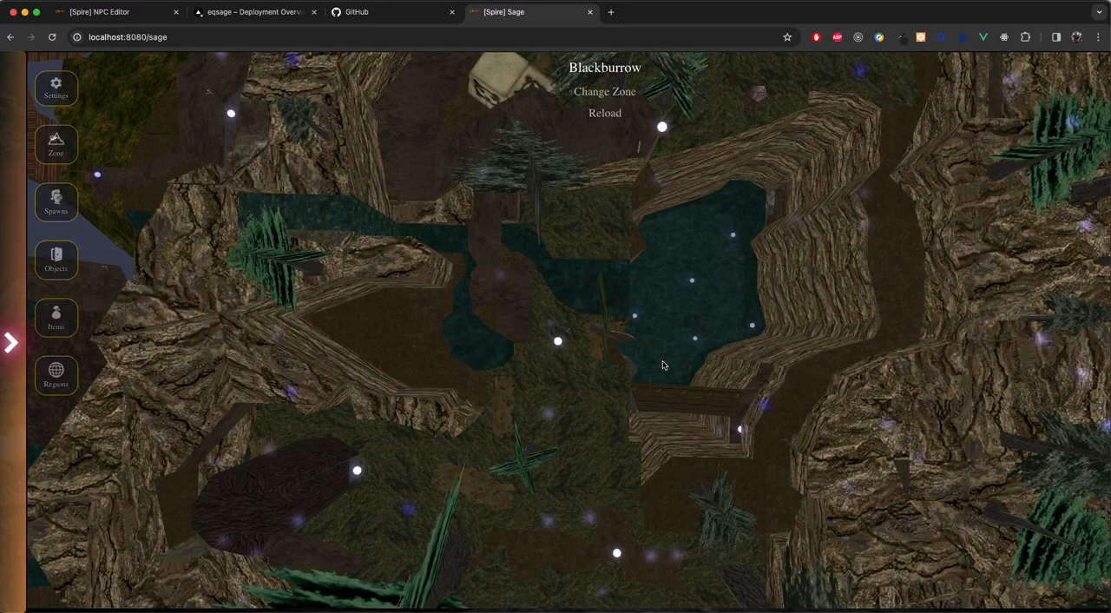
drag(662, 365, 712, 355)
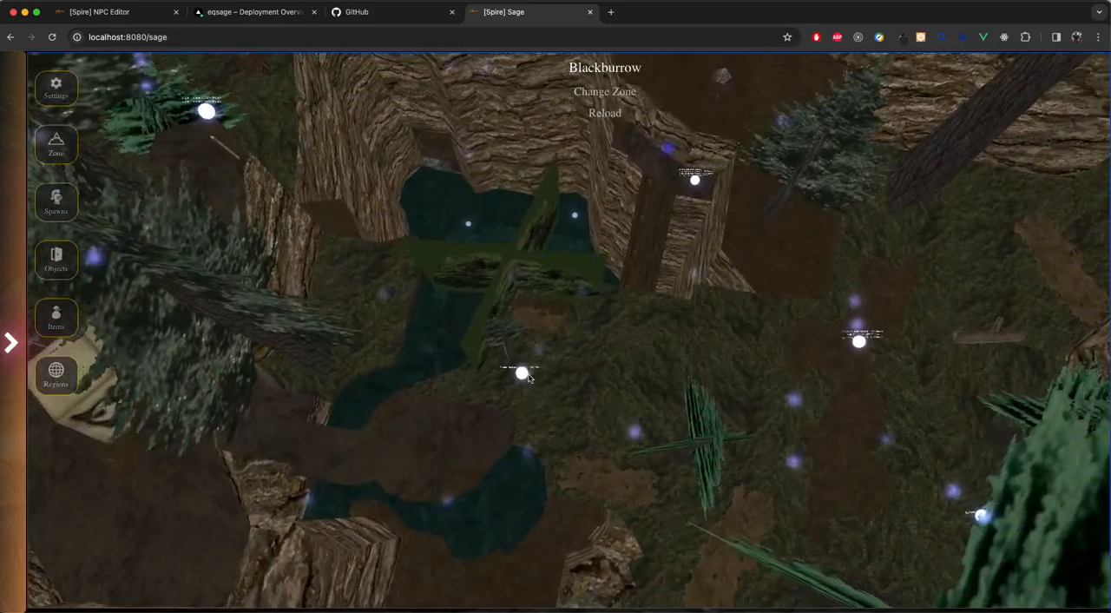
drag(646, 229, 535, 289)
key(w)
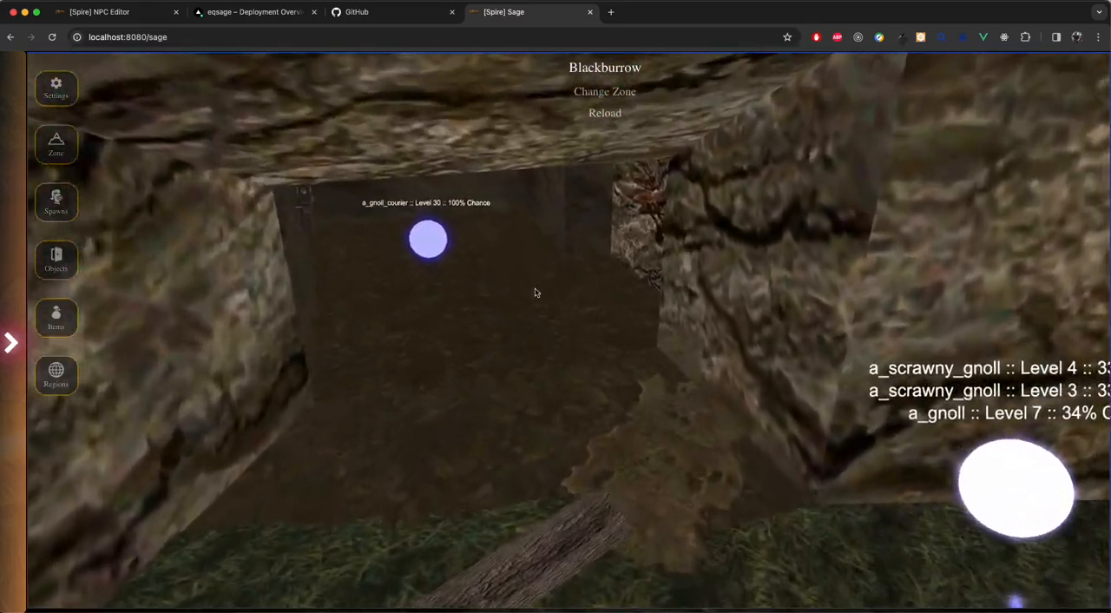
click(432, 232)
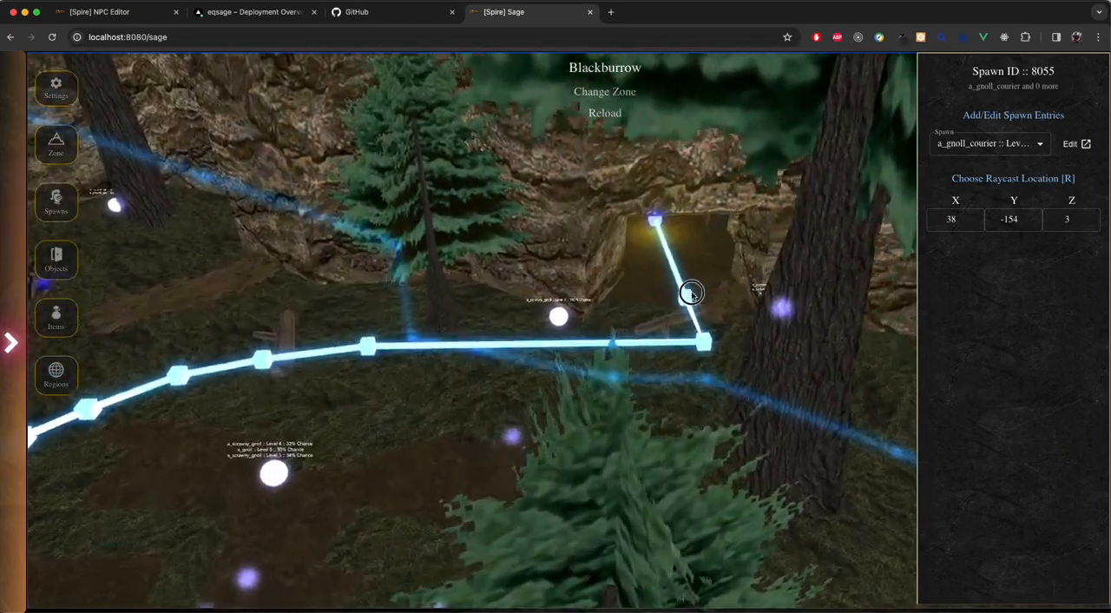
Step: Select the spawn point with three gnoll entries beside the cave entrance and inspect its spawn entries without changing them
key(a)
drag(692, 295, 738, 296)
key(w)
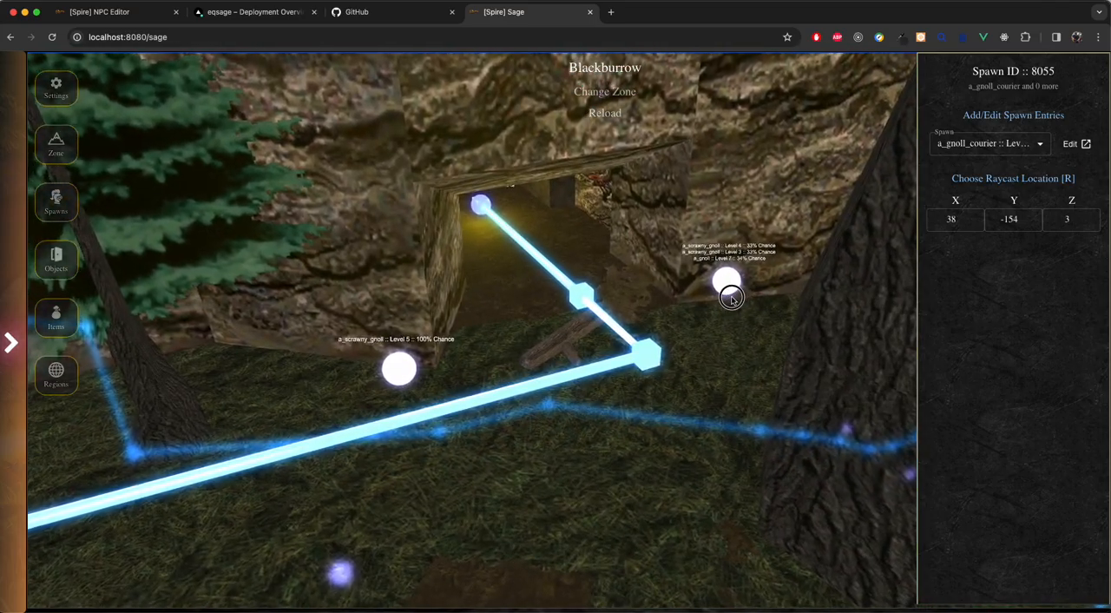
key(w)
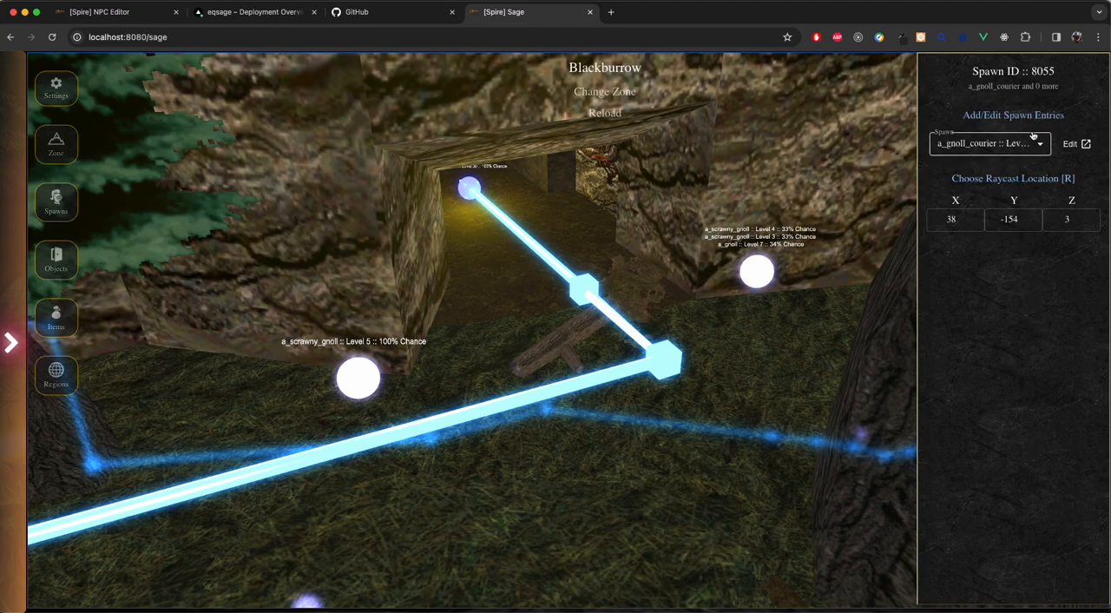
click(757, 272)
click(1019, 148)
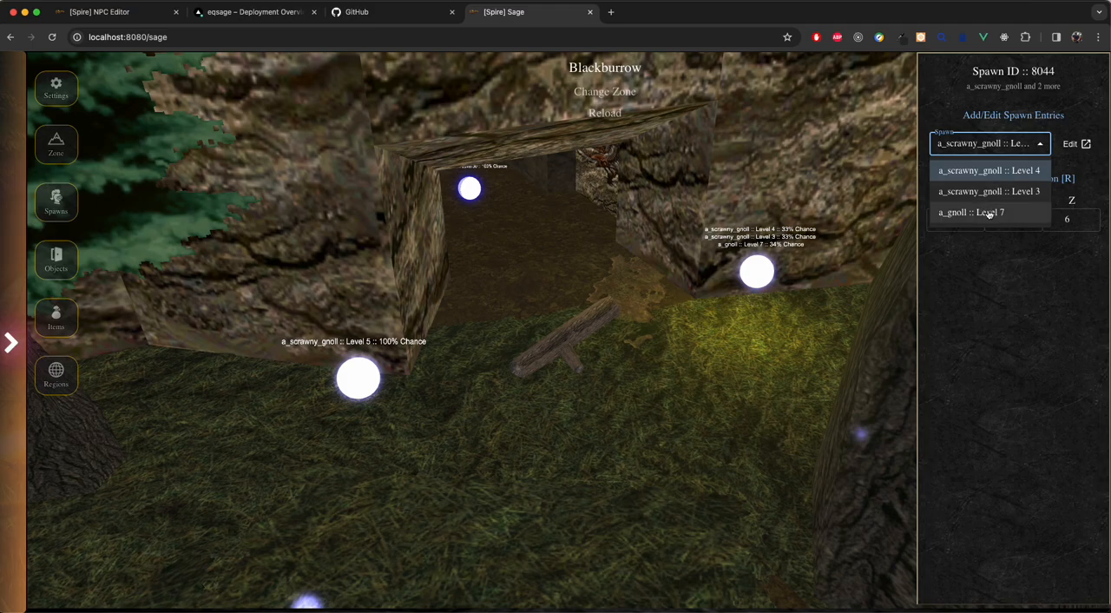
click(1013, 330)
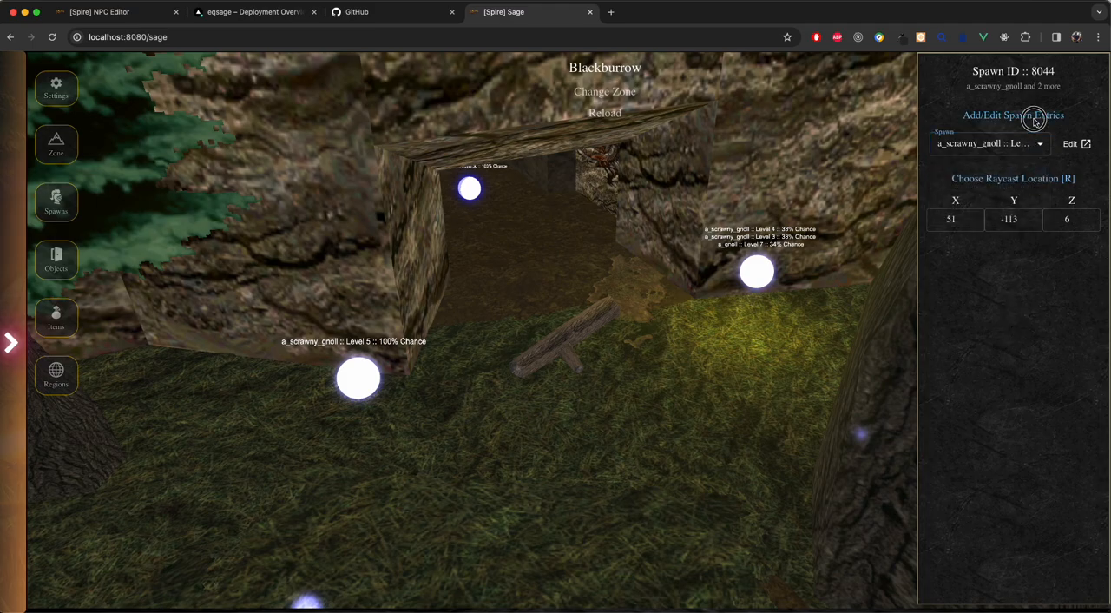
click(1033, 115)
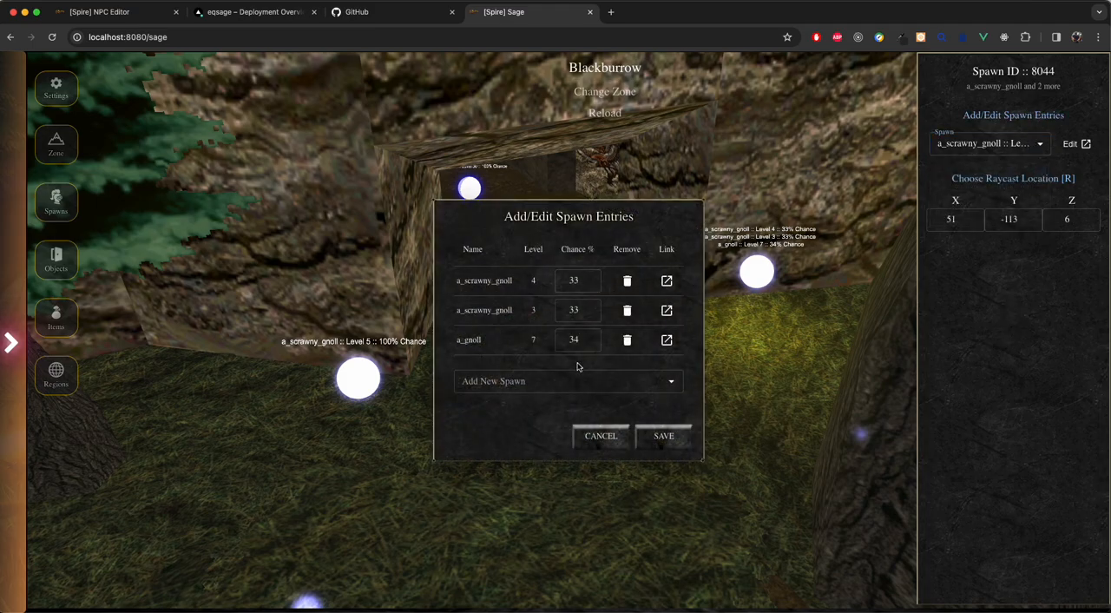
click(609, 441)
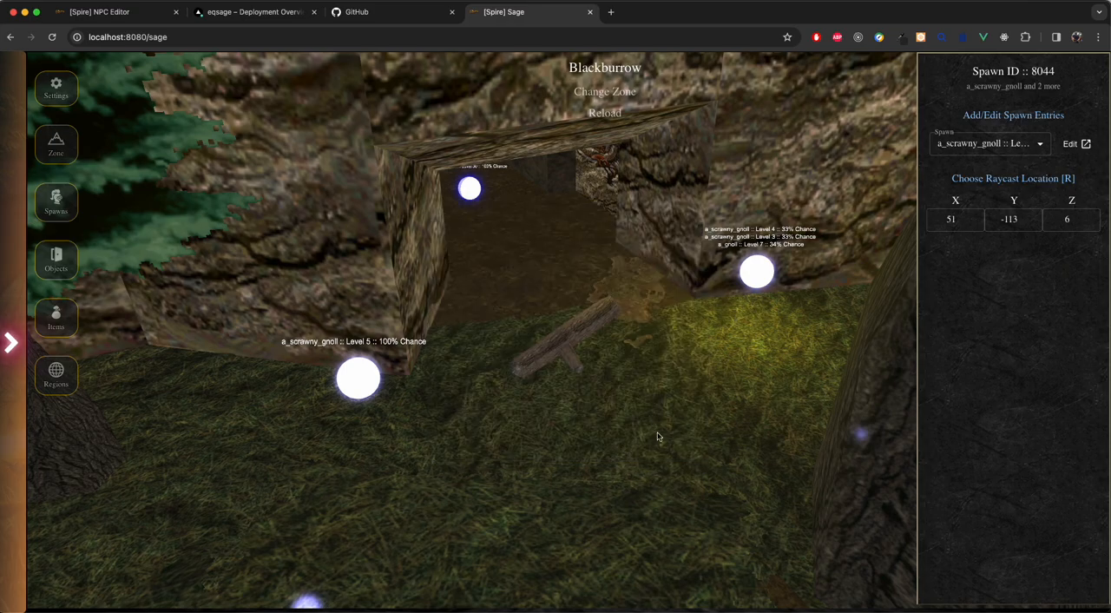
Step: Add a_Tesch_Mas_Gnoll, level 25, to the entries of the level 5 a_scrawny_gnoll spawn point beside the cave entrance
click(359, 378)
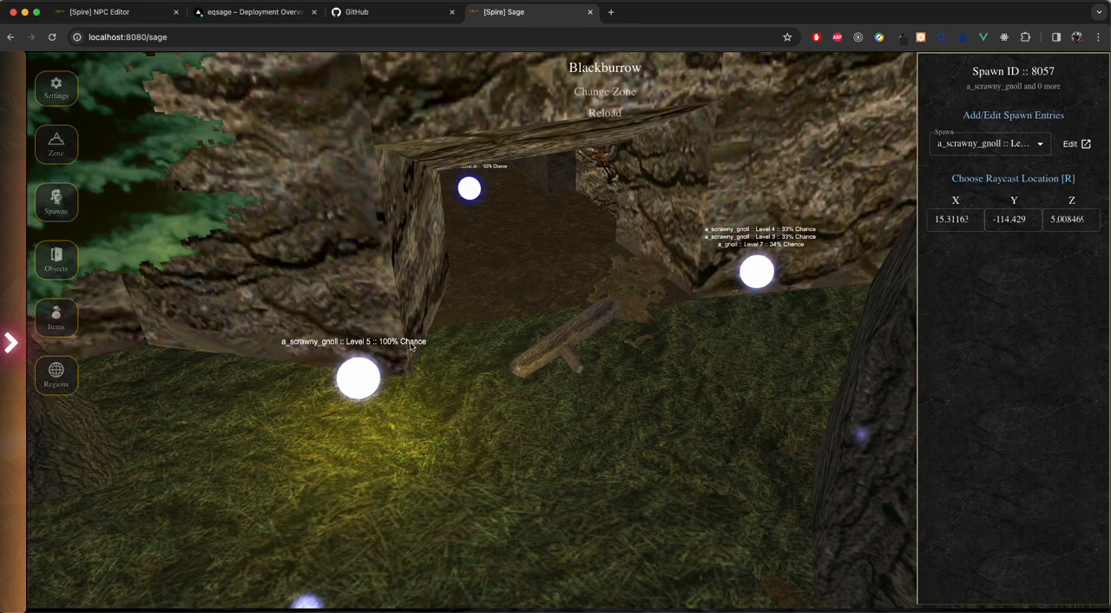
click(1042, 116)
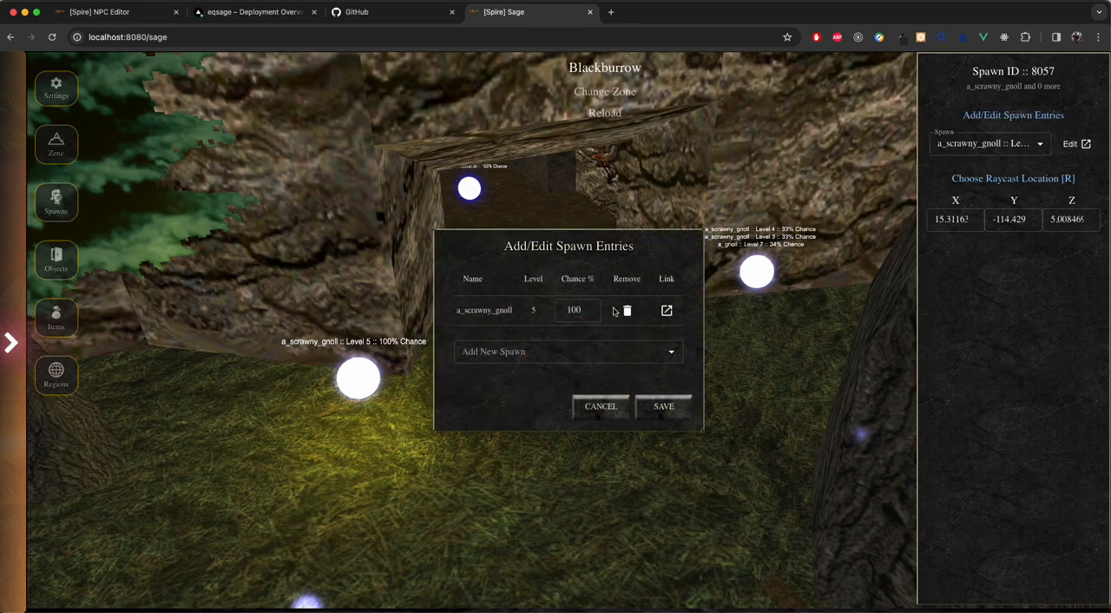
click(545, 351)
text(tesc)
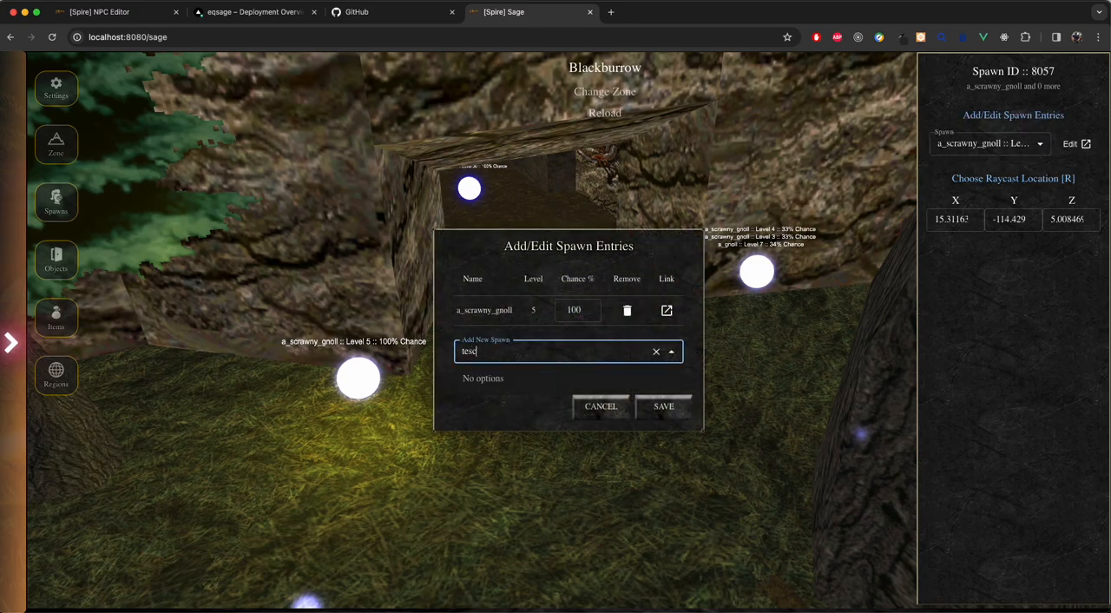
click(551, 382)
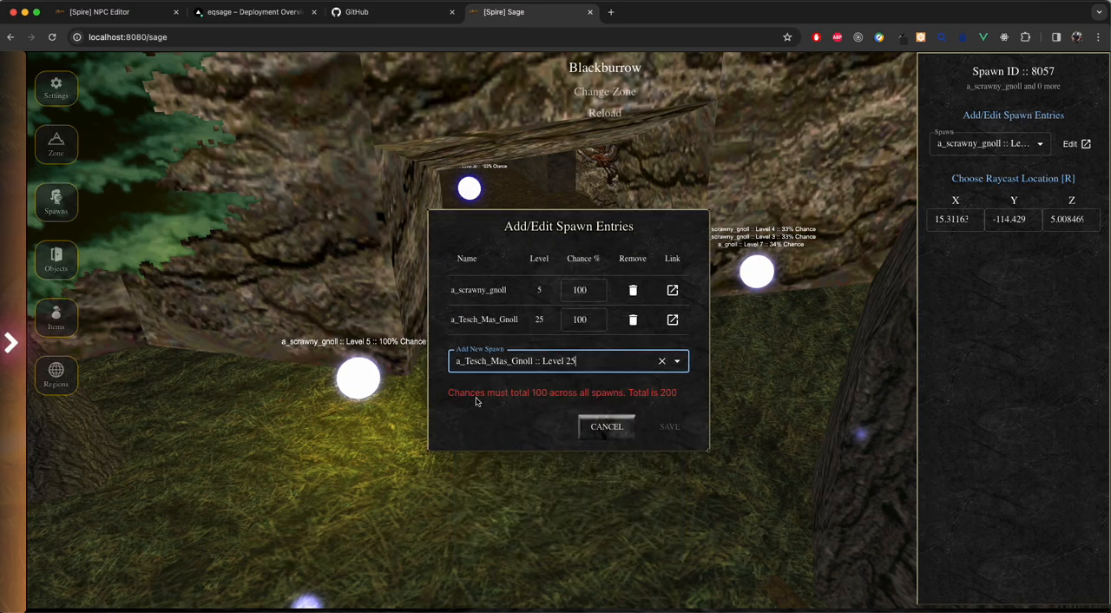
Step: Set the a_scrawny_gnoll entry's spawn chance to 0 % and save the spawn entries
drag(449, 392, 681, 396)
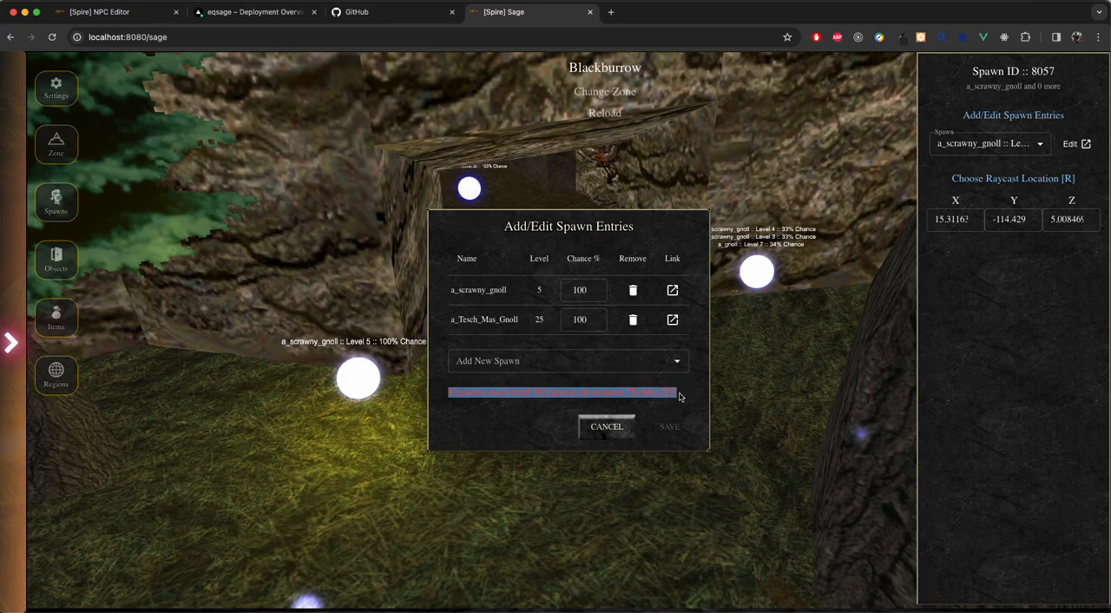
drag(585, 291, 570, 291)
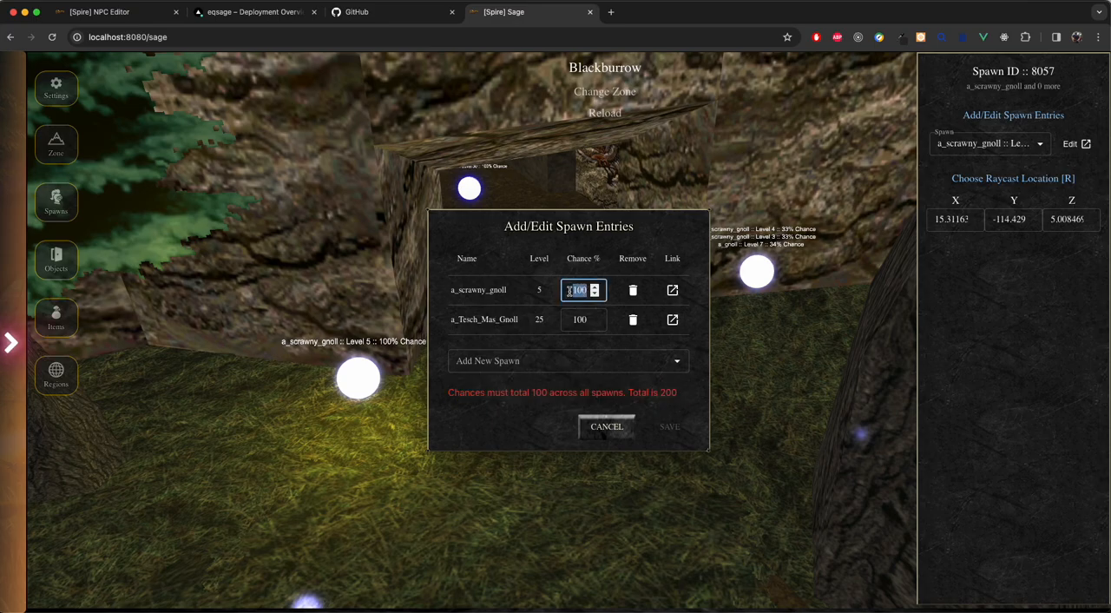
text(0)
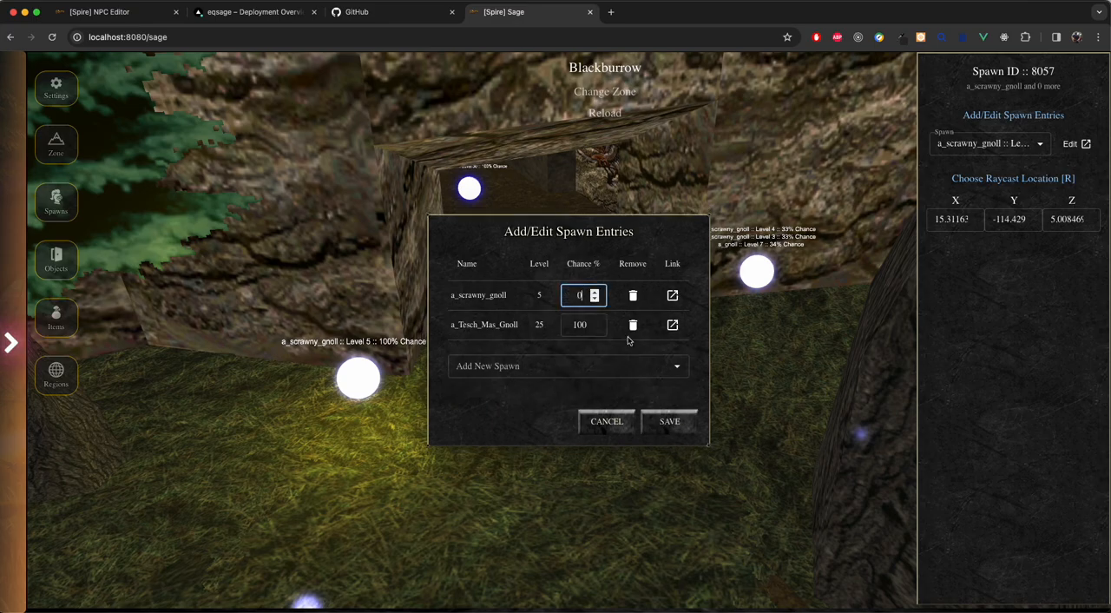
click(669, 421)
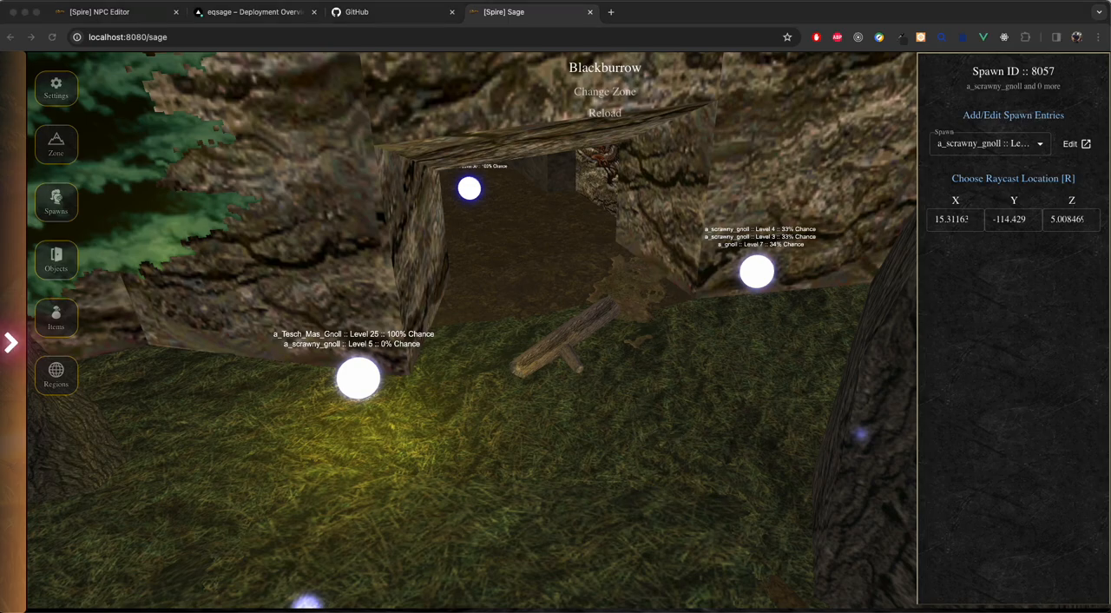
Step: Switch to the EverQuest client, respawn the zone's NPCs with #repop, and target the Tesch Mas Gnoll at the edited spawn point
drag(1101, 75, 453, 59)
right_drag(666, 314, 636, 299)
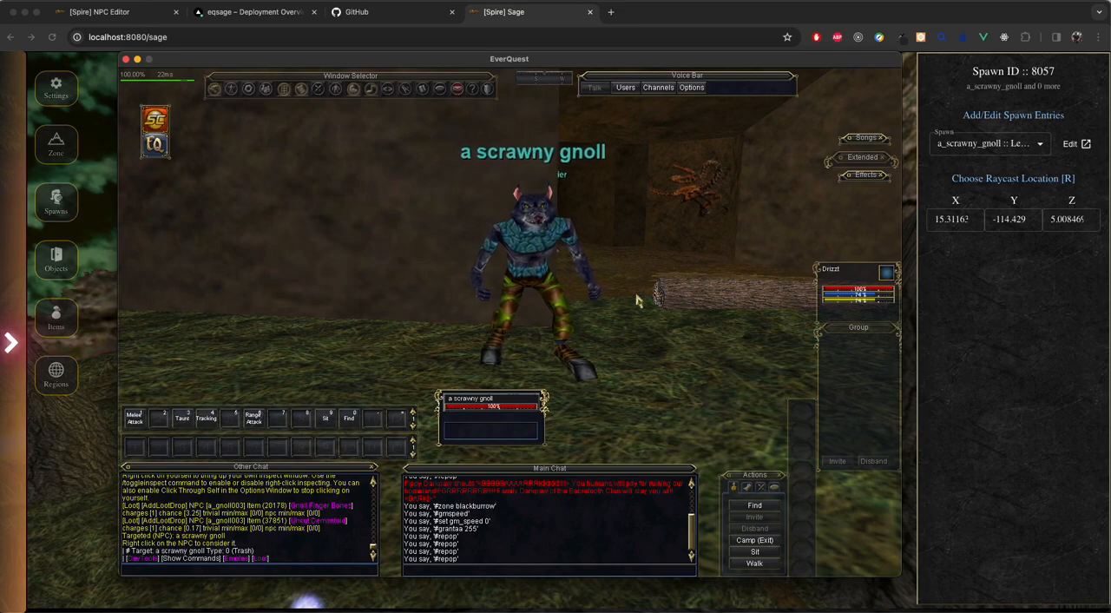
key(Return)
text(#repop)
key(Return)
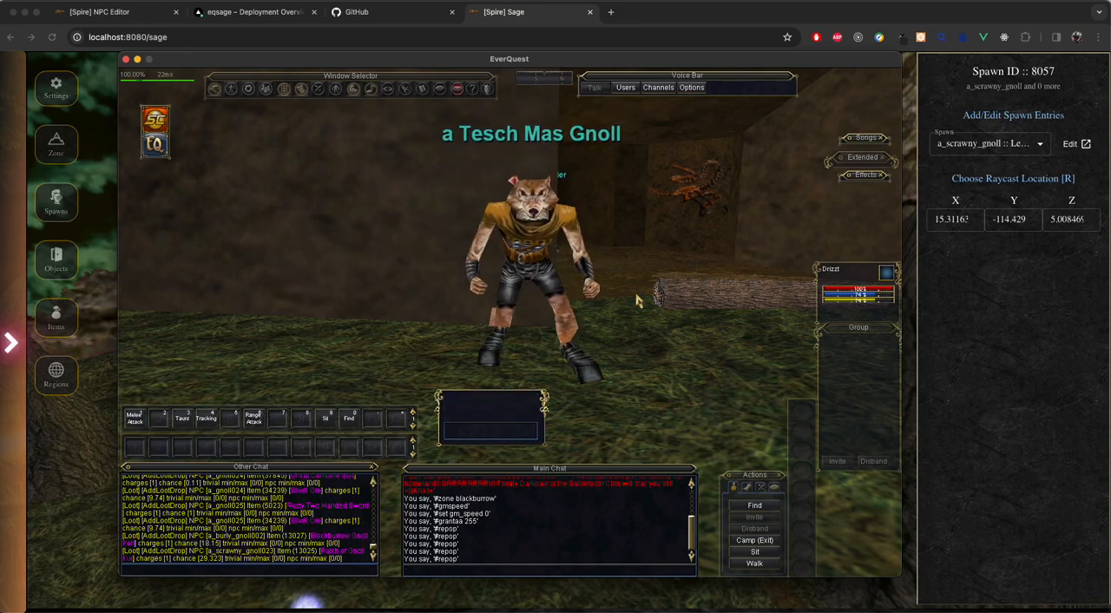
click(527, 293)
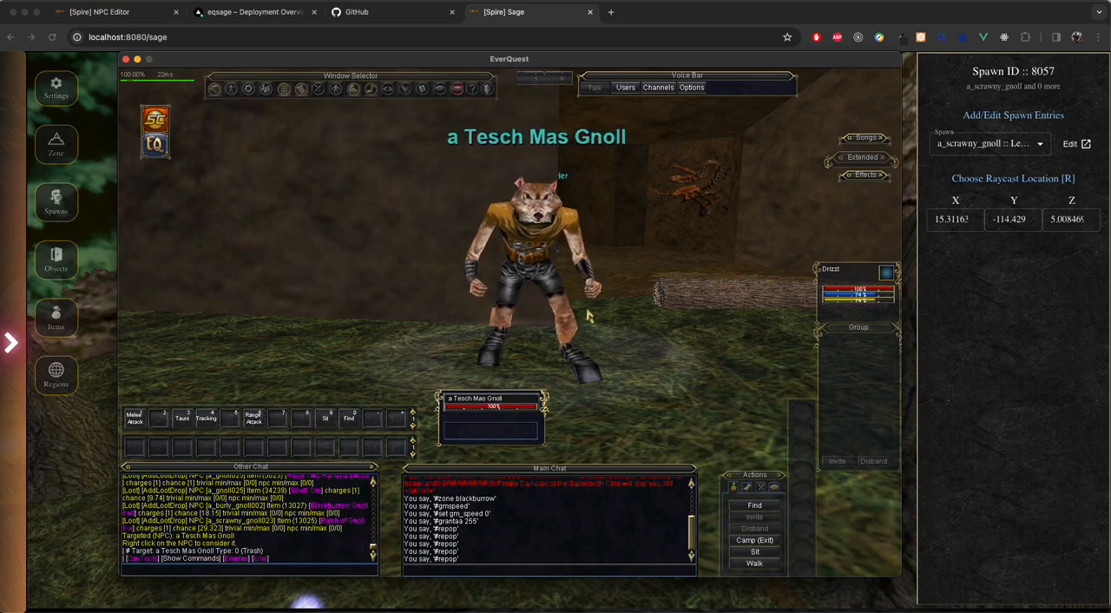
click(549, 291)
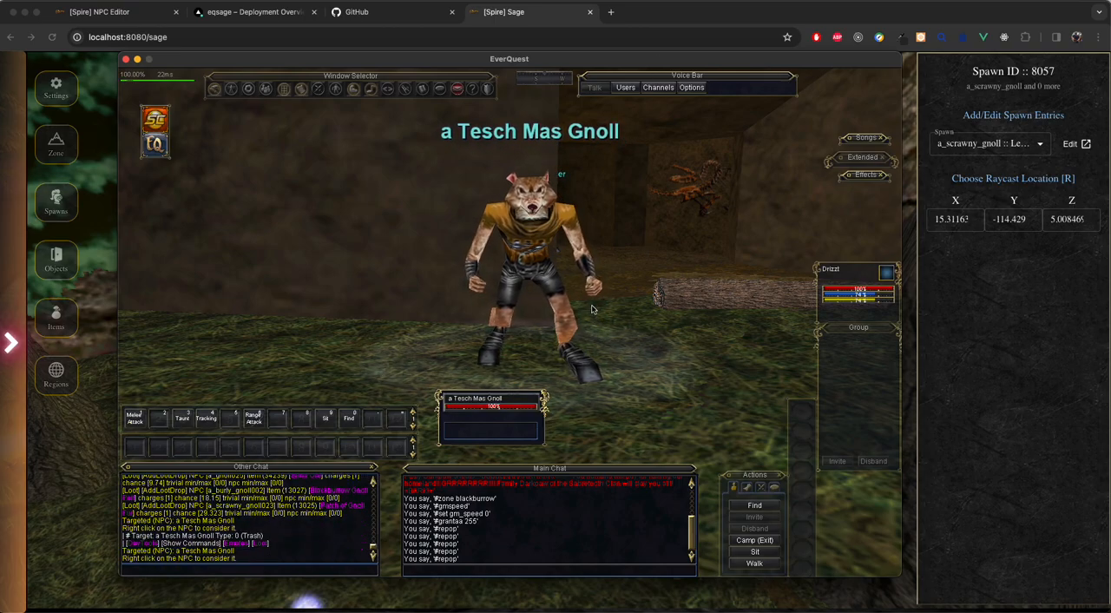
click(443, 59)
drag(443, 59, 1110, 73)
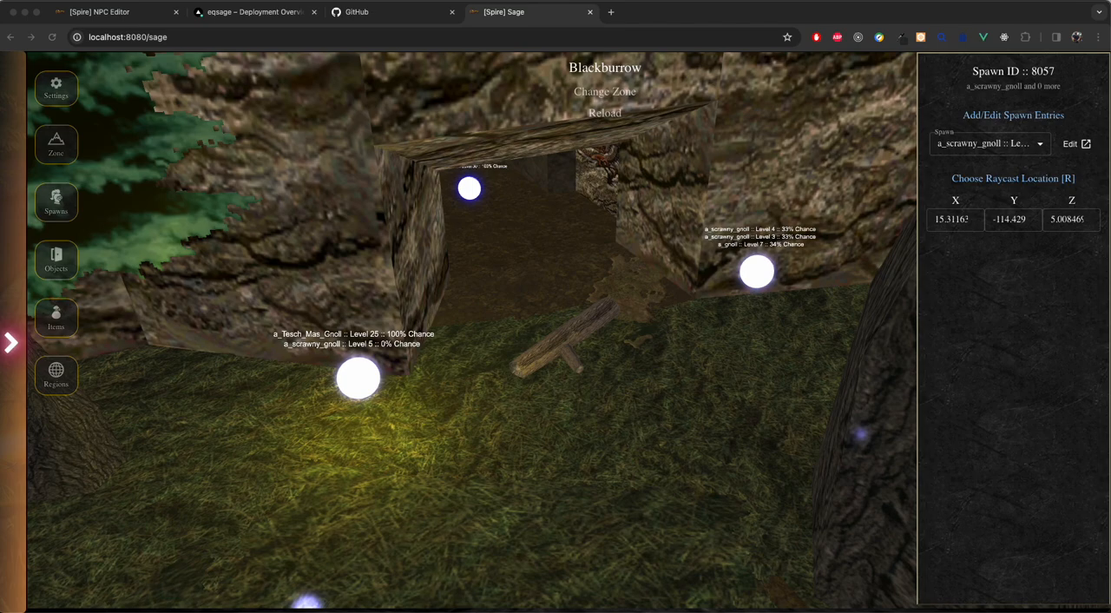
Step: Select the edited spawn point in Sage and review a_Tesch_Mas_Gnoll in the NPC editor
click(360, 381)
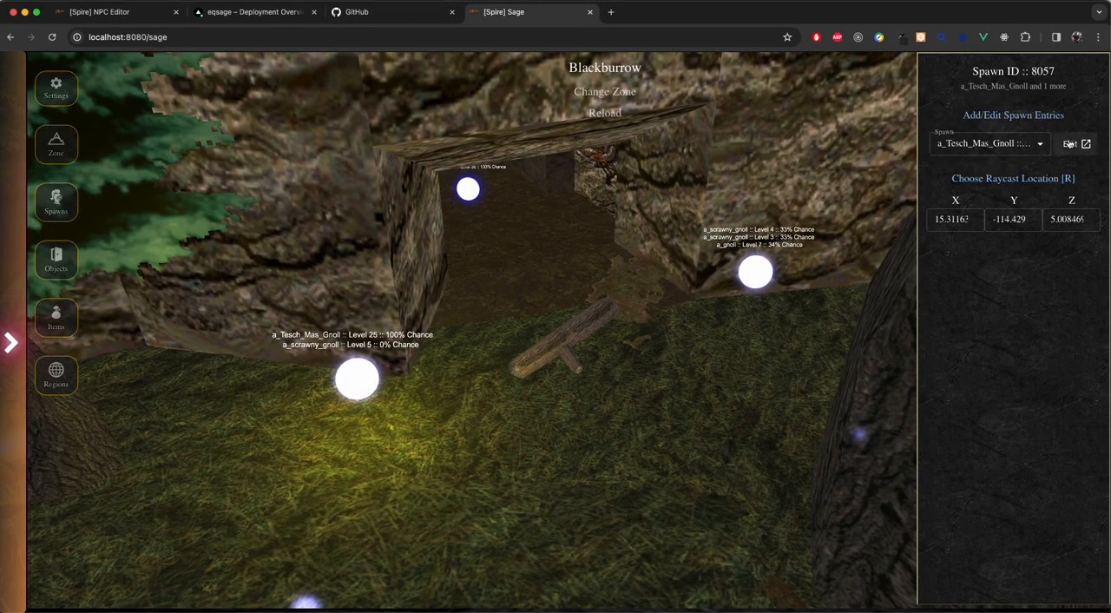
click(985, 148)
click(992, 372)
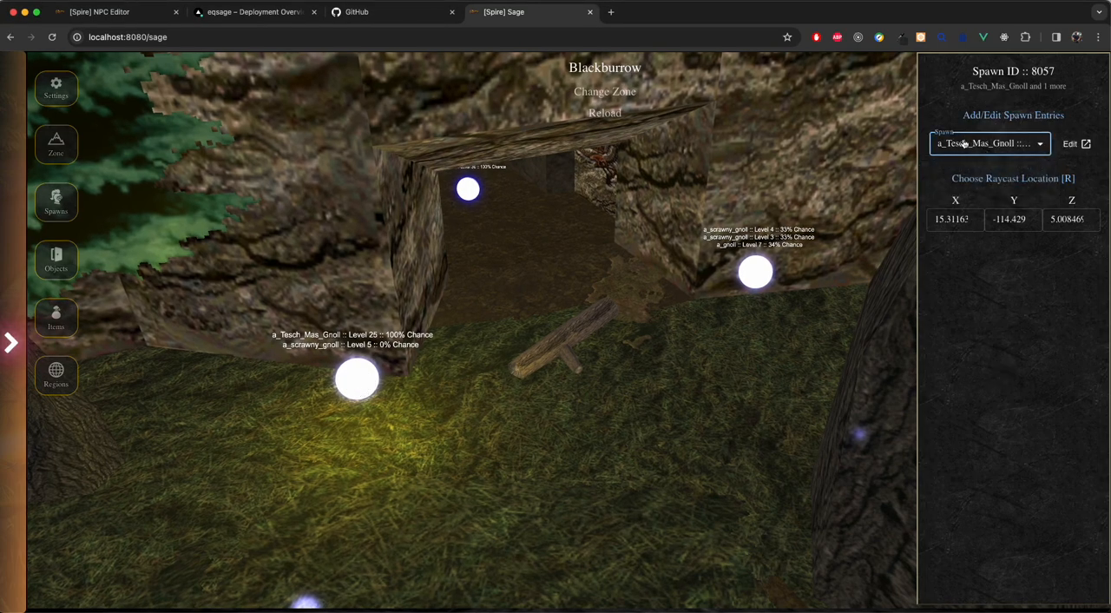
click(1074, 145)
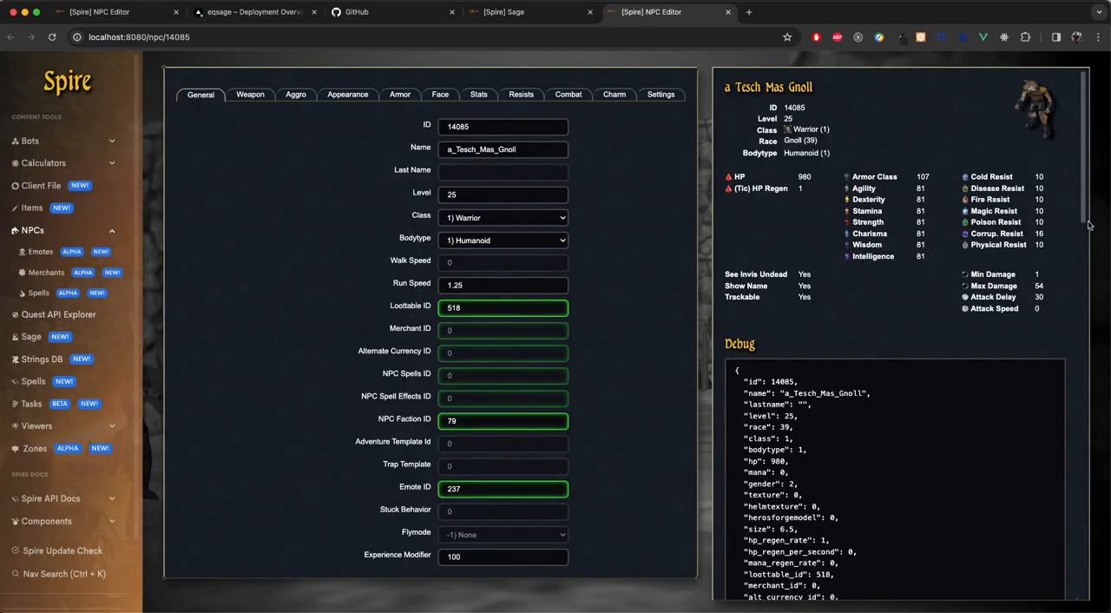
scroll(876, 468, down, 3)
scroll(876, 468, up, 3)
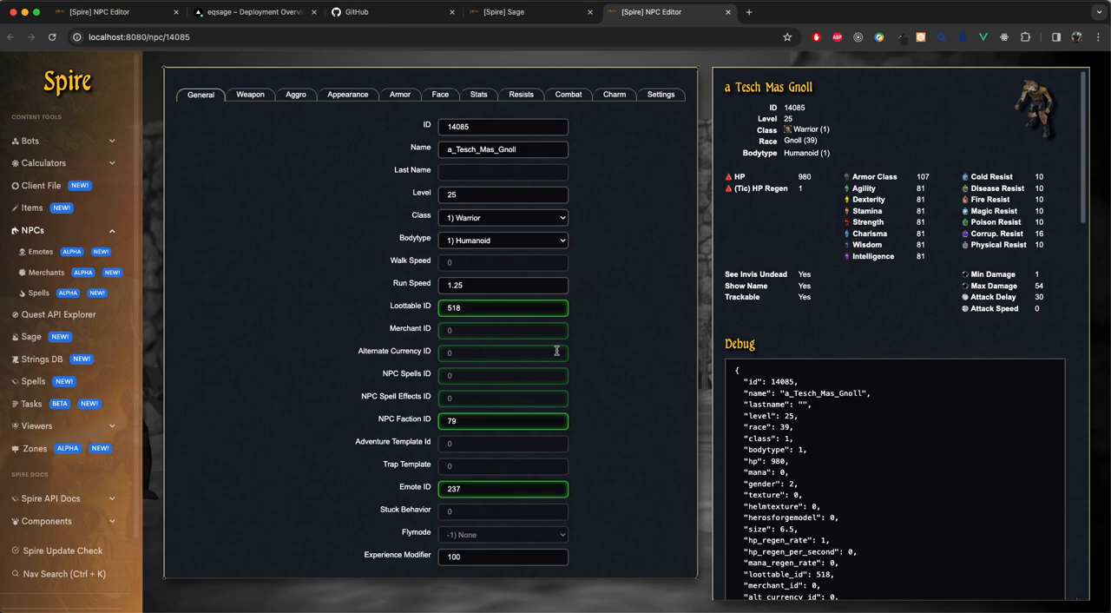
Step: Return to Sage and shift the a_Tesch_Mas_Gnoll spawn point's X coordinate to about 18.31
click(534, 12)
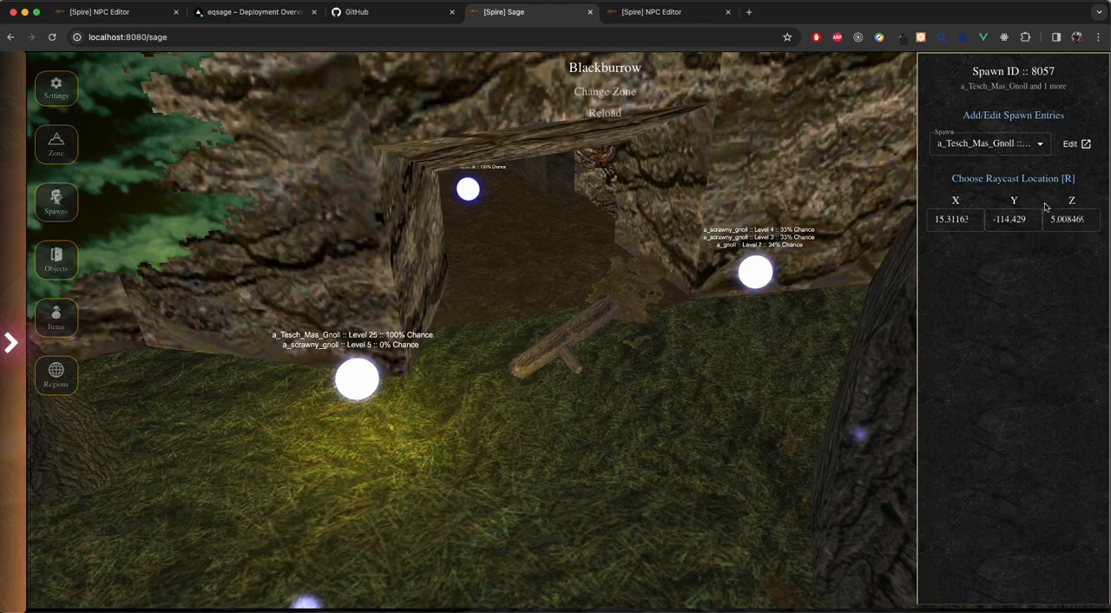
click(973, 217)
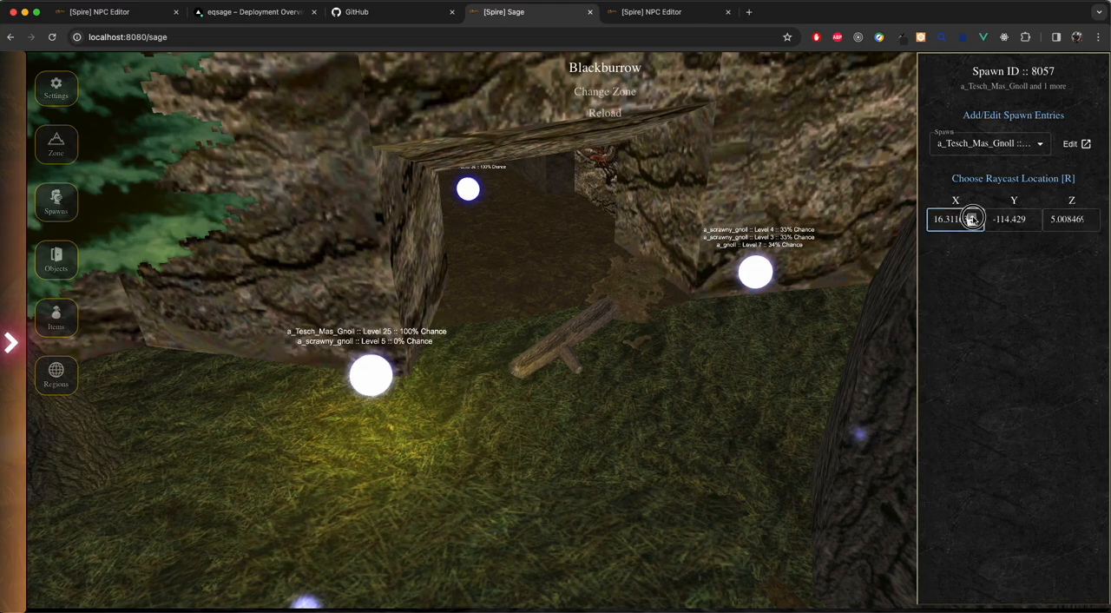
click(972, 217)
click(972, 217)
click(973, 217)
click(971, 221)
click(971, 221)
click(971, 222)
click(972, 221)
click(971, 221)
click(971, 221)
click(971, 221)
click(972, 216)
click(972, 216)
click(973, 216)
click(972, 216)
click(972, 216)
click(972, 216)
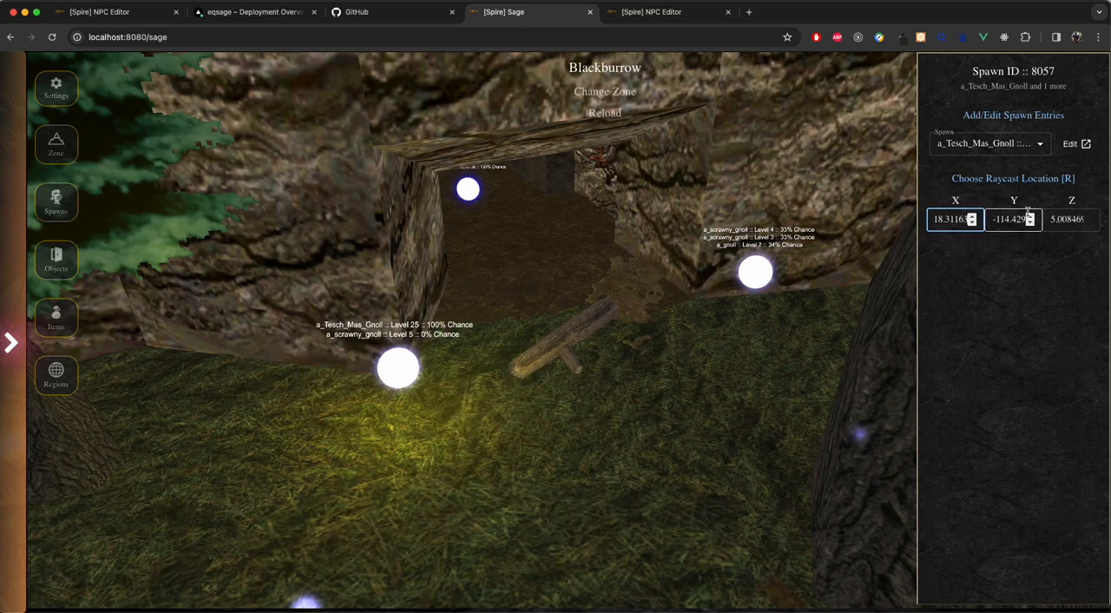
Step: Set the a_Tesch_Mas_Gnoll spawn point's Y coordinate to -104.429
click(1030, 217)
click(1030, 216)
click(1029, 216)
click(1030, 216)
click(1029, 216)
click(1030, 216)
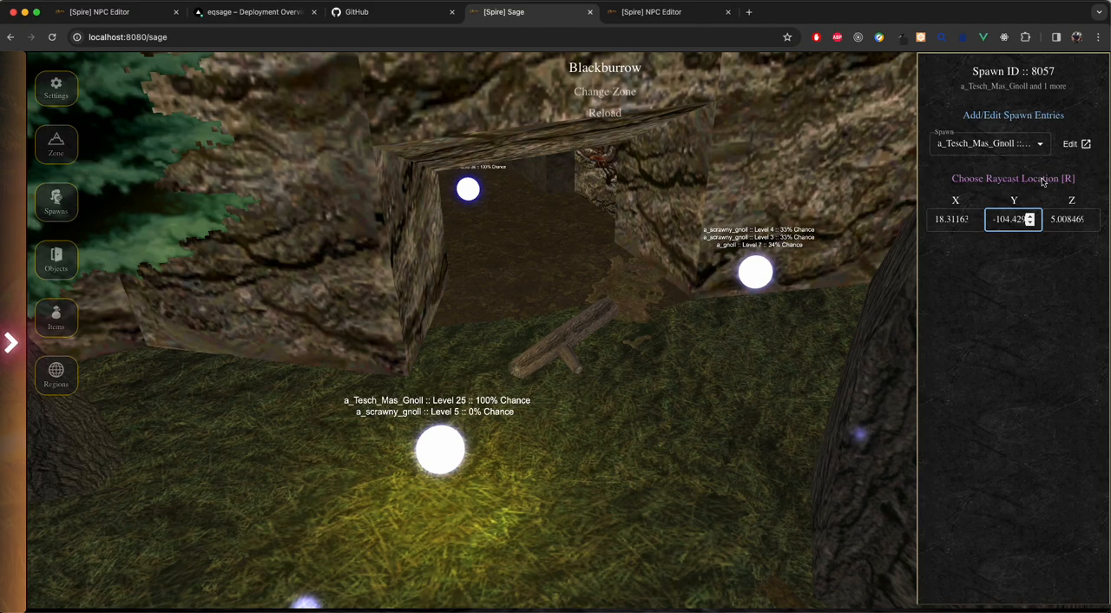
Step: Relocate the a_Tesch_Mas_Gnoll spawn point by raycast onto the grass at about X -8.95, Y -101.48, Z 5.01
click(1003, 195)
drag(721, 447, 656, 455)
key(s)
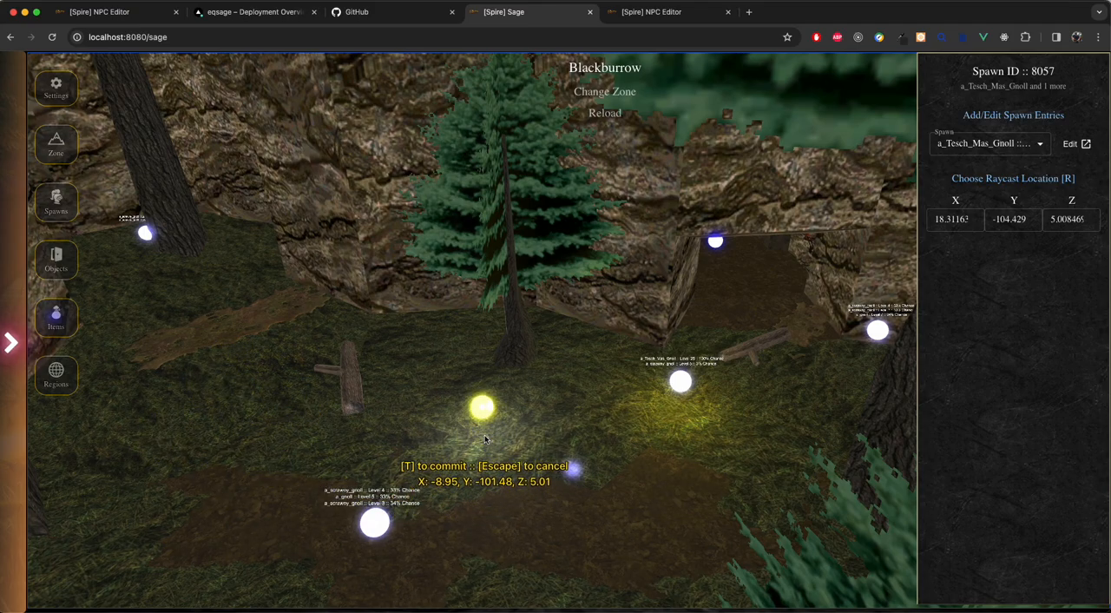
key(t)
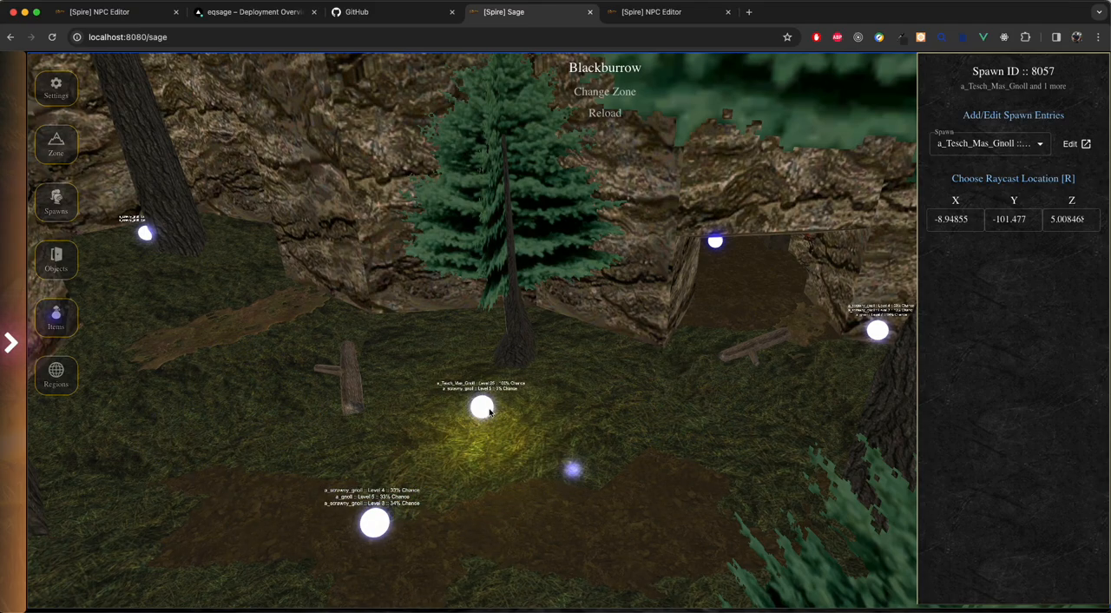
Step: Move the same a_Tesch_Mas_Gnoll spawn point by raycast to the far clearing at about X -50.11, Y -151.13, Z 5.01
key(r)
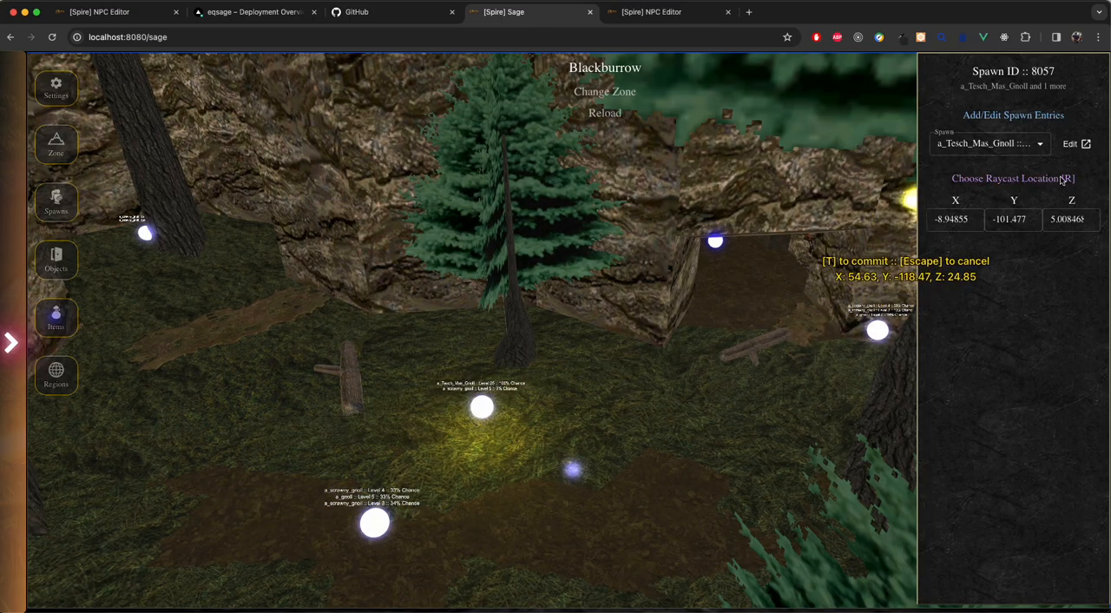
mouse_move(291, 397)
mouse_down()
mouse_move(496, 402)
mouse_move(477, 407)
mouse_move(518, 415)
mouse_up()
key(s)
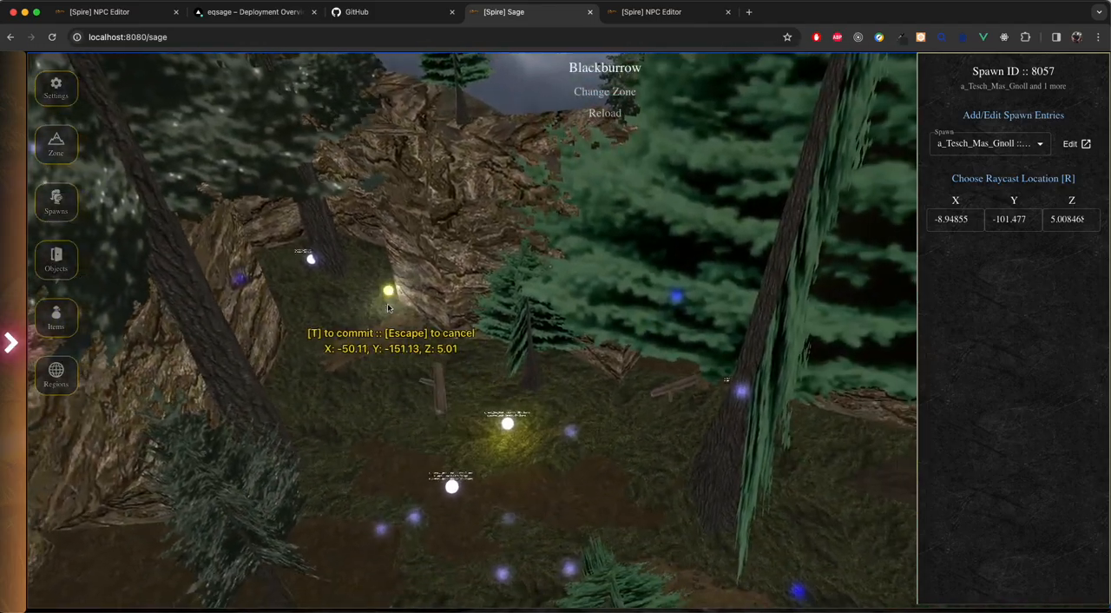
key(t)
Step: Select the other a_Tesch_Mas_Gnoll spawn point, at the base of the large tree, and relocate it by raycast to the far clearing
drag(356, 319, 662, 354)
key(w)
key(r)
drag(445, 459, 320, 453)
key(w)
drag(692, 516, 769, 481)
click(657, 463)
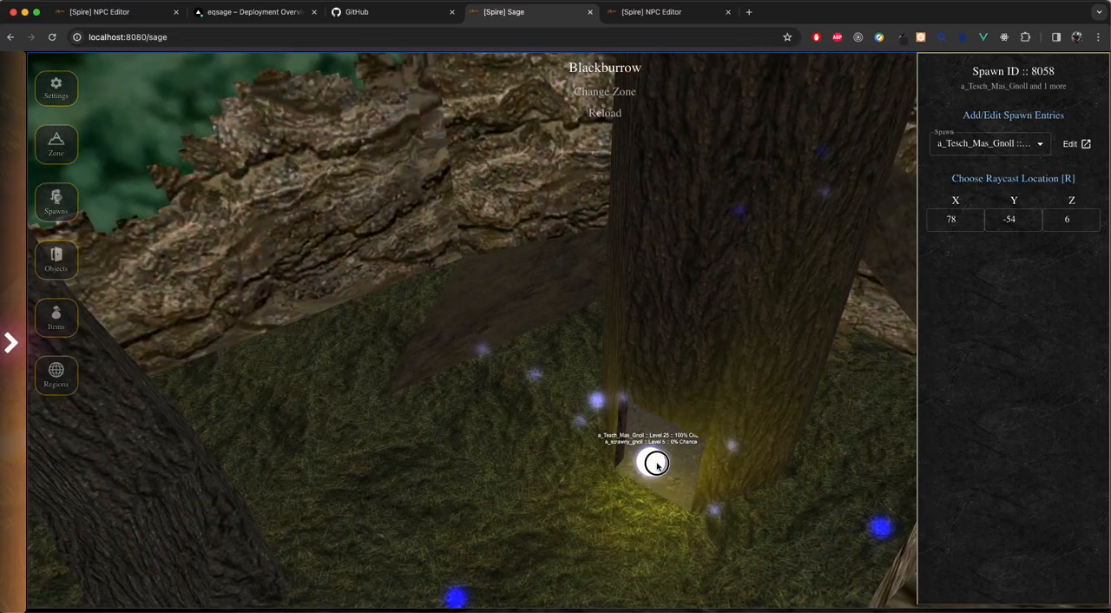
key(r)
mouse_move(487, 362)
mouse_down()
mouse_move(337, 387)
mouse_move(326, 365)
mouse_up()
key(w)
mouse_move(326, 343)
mouse_down()
mouse_move(382, 357)
mouse_move(308, 347)
mouse_up()
key(t)
Step: Select the three-entry a_scrawny_gnoll spawn point on the dirt patch and relocate it by raycast to about X -53.66, Y -135.94
mouse_move(406, 388)
mouse_down()
mouse_move(553, 380)
mouse_move(367, 350)
mouse_move(402, 345)
mouse_move(553, 410)
mouse_move(352, 422)
mouse_move(465, 431)
mouse_move(495, 456)
mouse_up()
key(w)
key(w)
key(a)
click(496, 458)
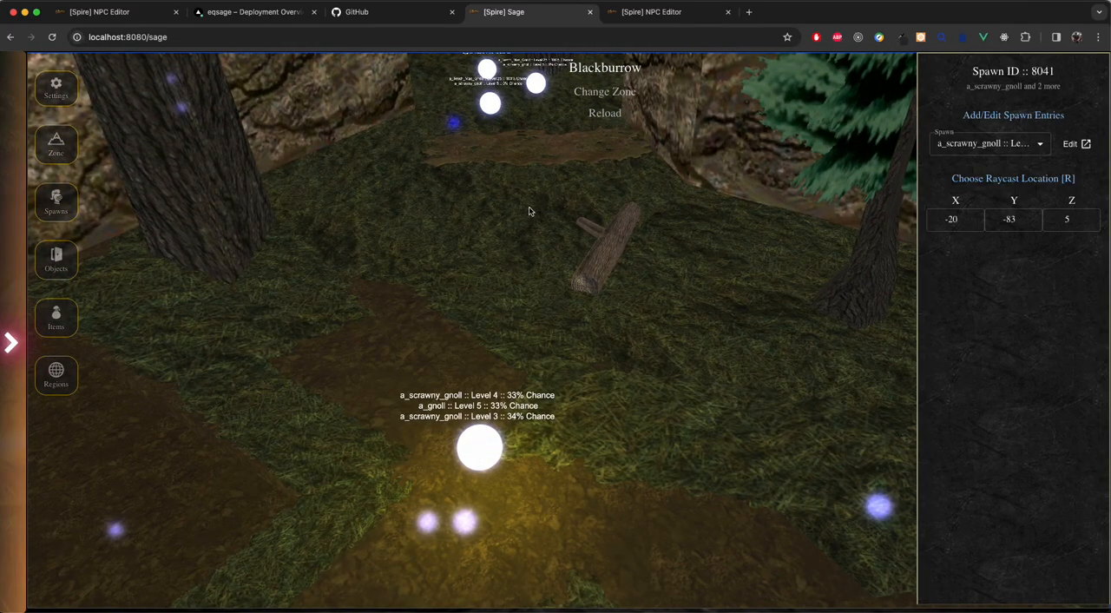
key(r)
key(t)
drag(625, 308, 501, 257)
drag(512, 486, 472, 358)
key(w)
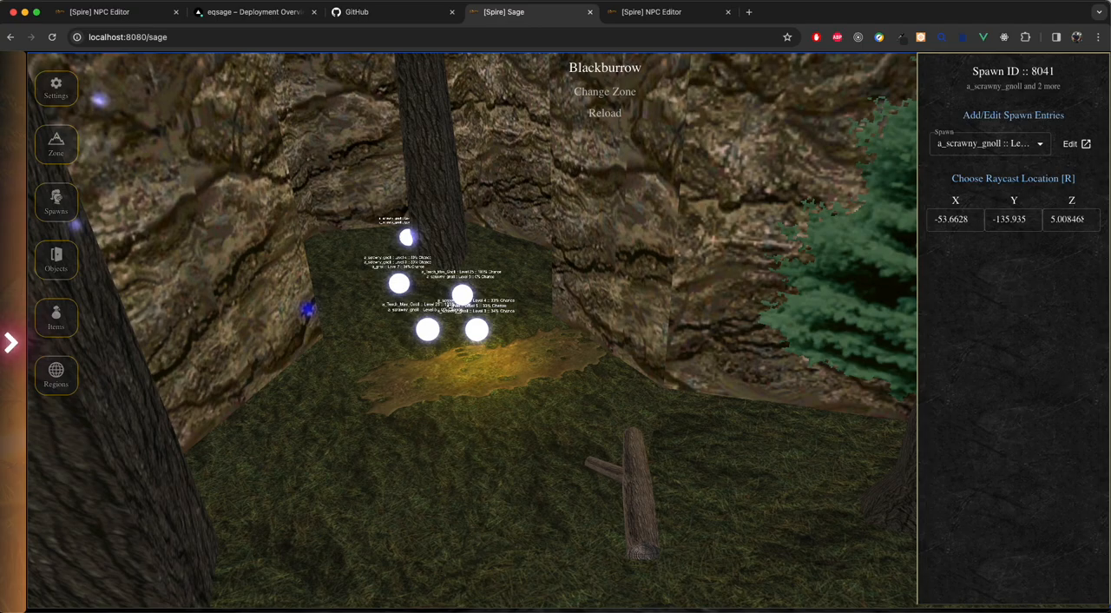
Step: Switch to the EverQuest client, respawn the zone's NPCs with #repop, and face the clearing with the relocated spawns
key(super+Tab)
click(551, 211)
click(551, 211)
right_drag(648, 283, 618, 283)
key(a)
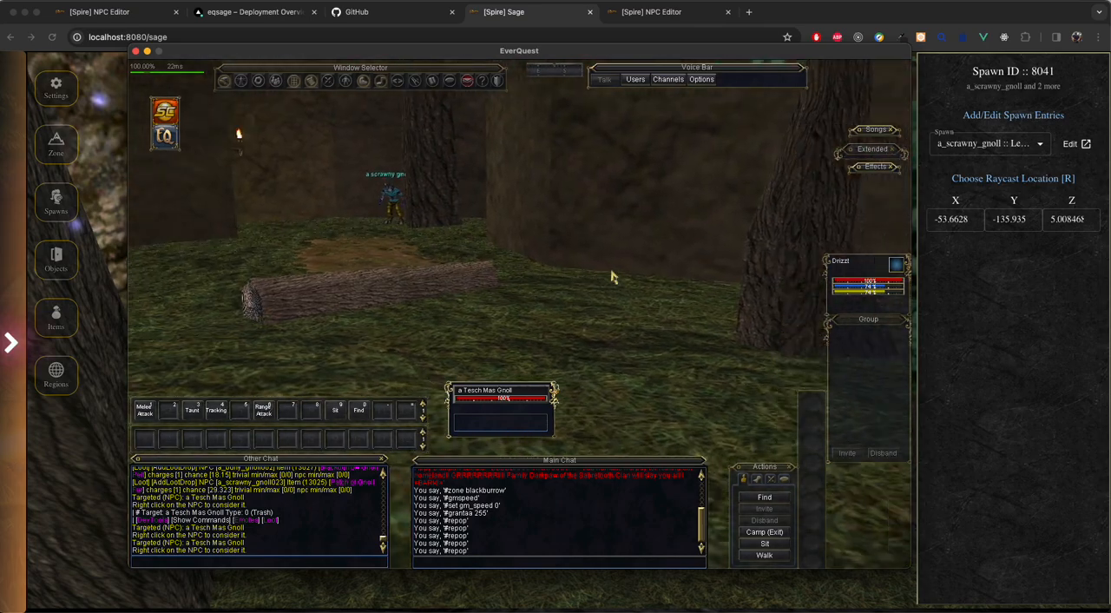
key(d)
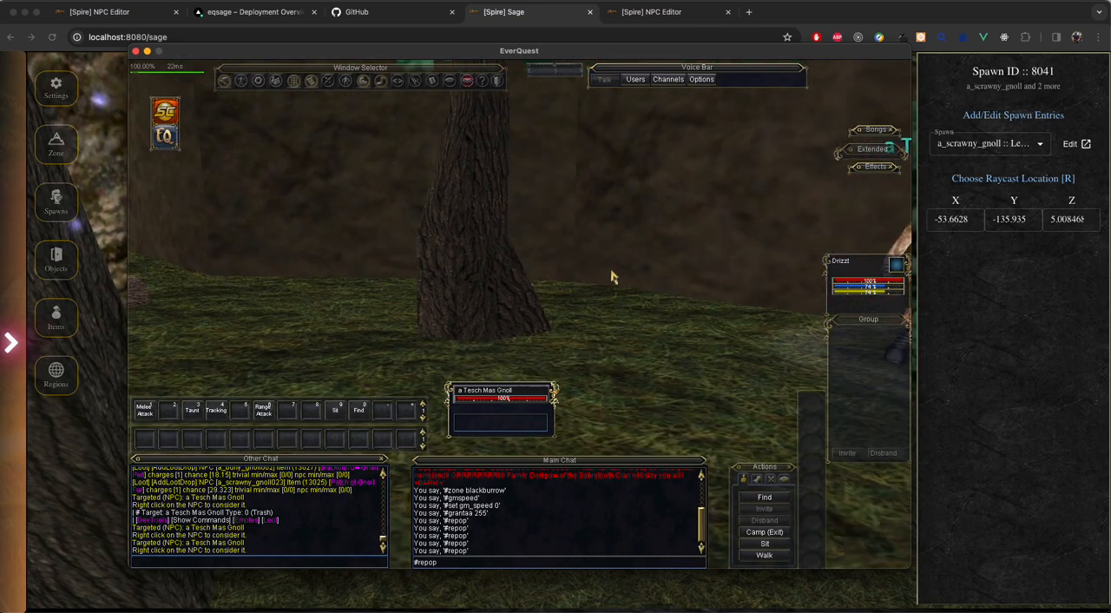
key(a)
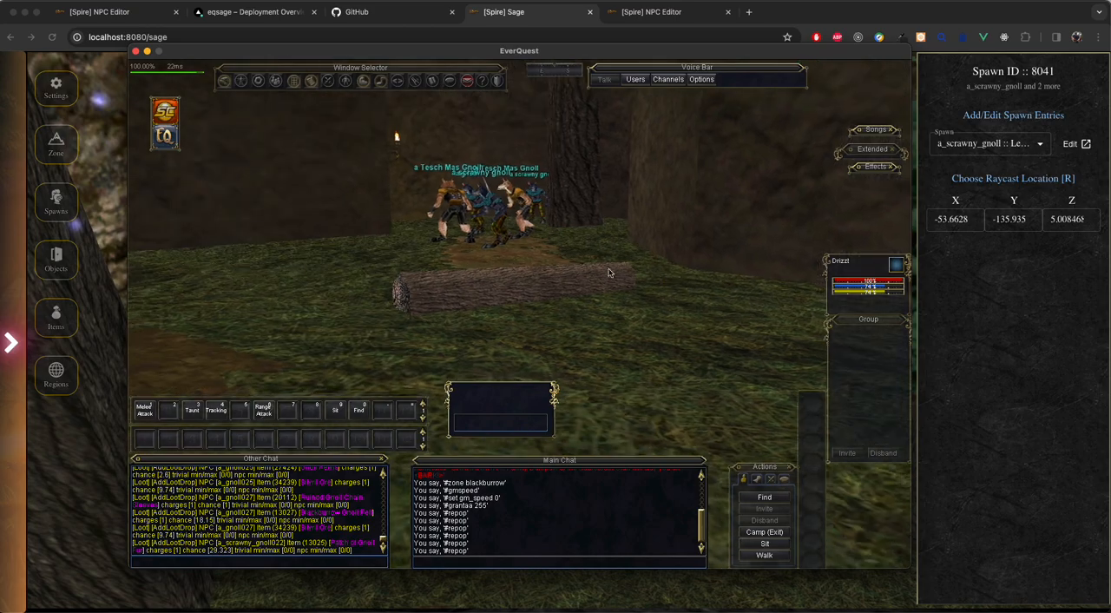
Step: Approach the relocated gnoll group and examine it from several sides, checking the surrounding area as well
key(w)
key(w)
key(d)
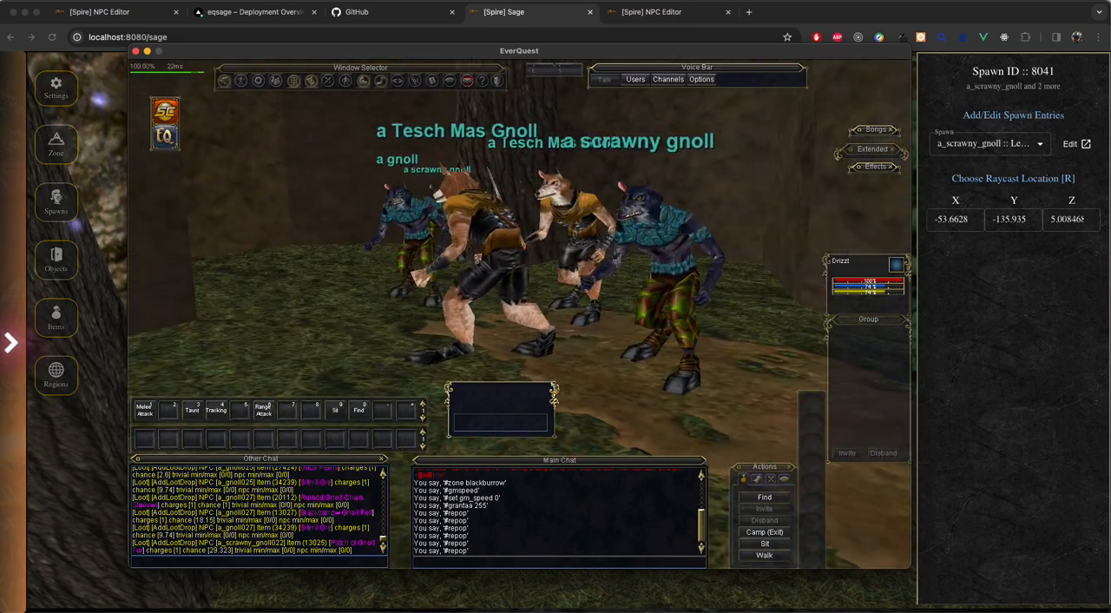
key(d)
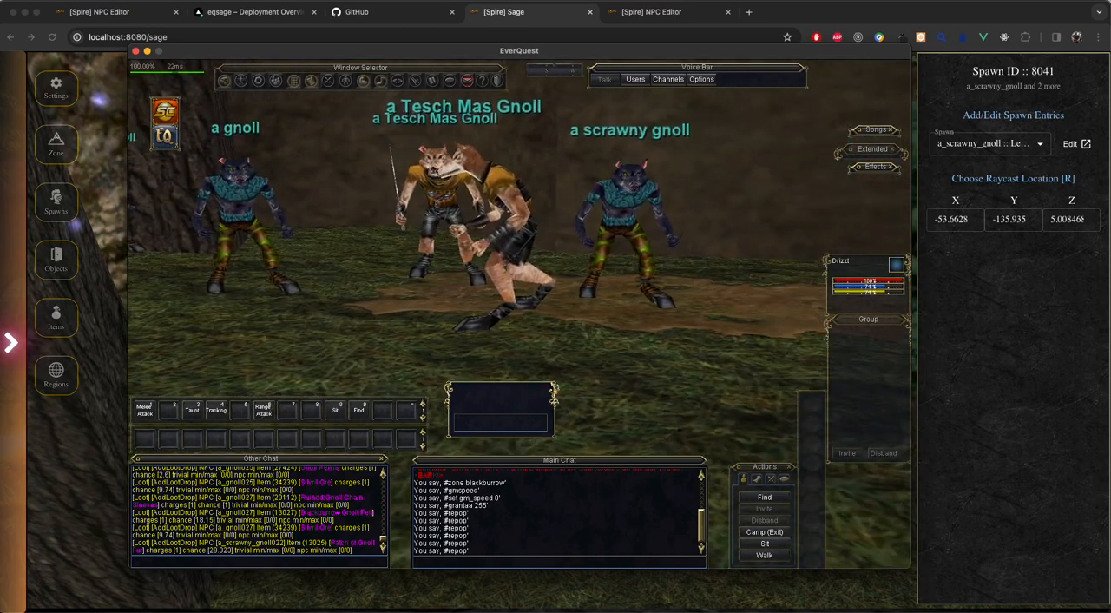
key(a)
key(w)
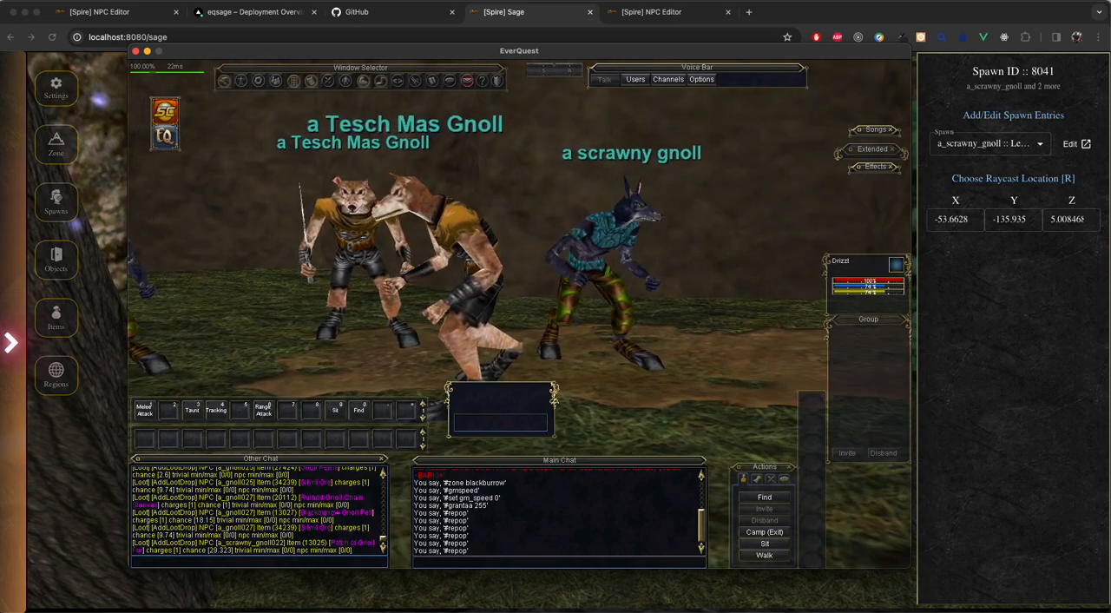
key(d)
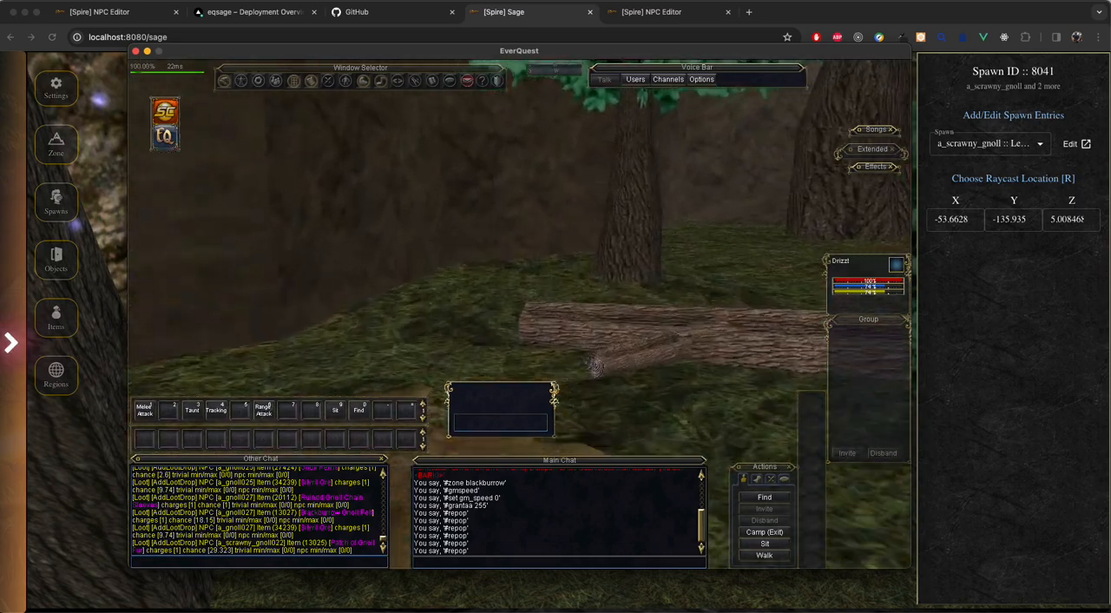
key(w)
key(a)
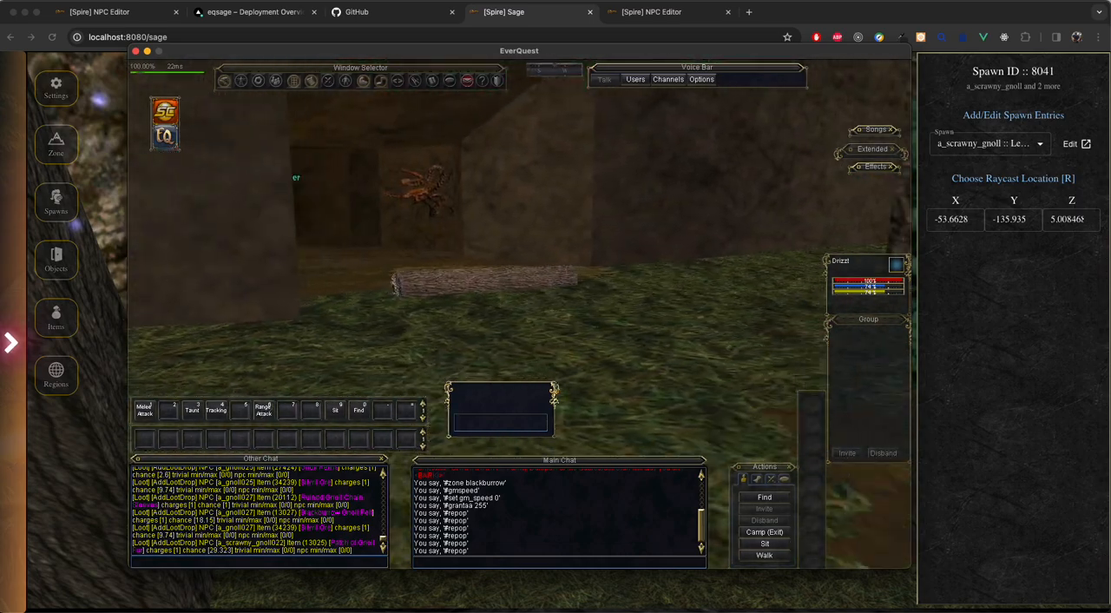
key(a)
key(w)
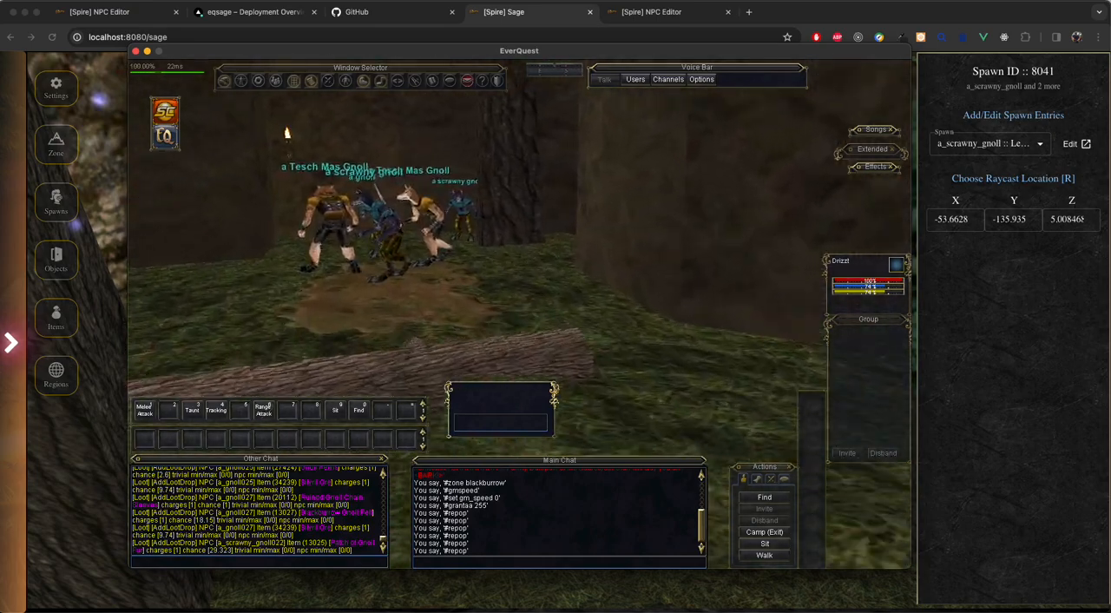
key(w)
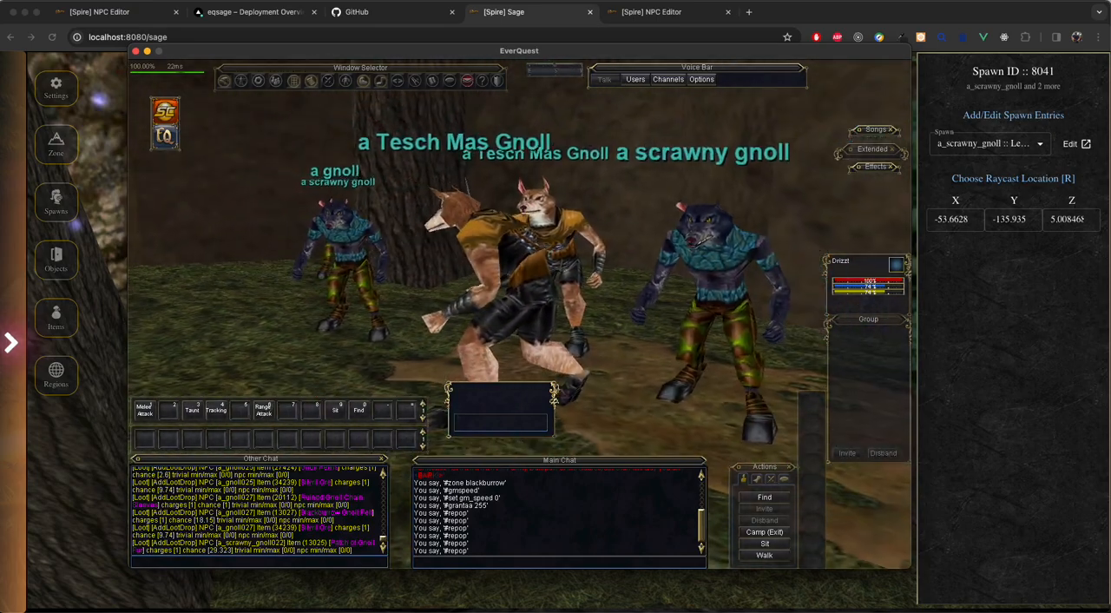
Step: Target the Tesch Mas Gnolls and the scrawny gnoll in the relocated group to verify which NPCs spawned there
click(586, 286)
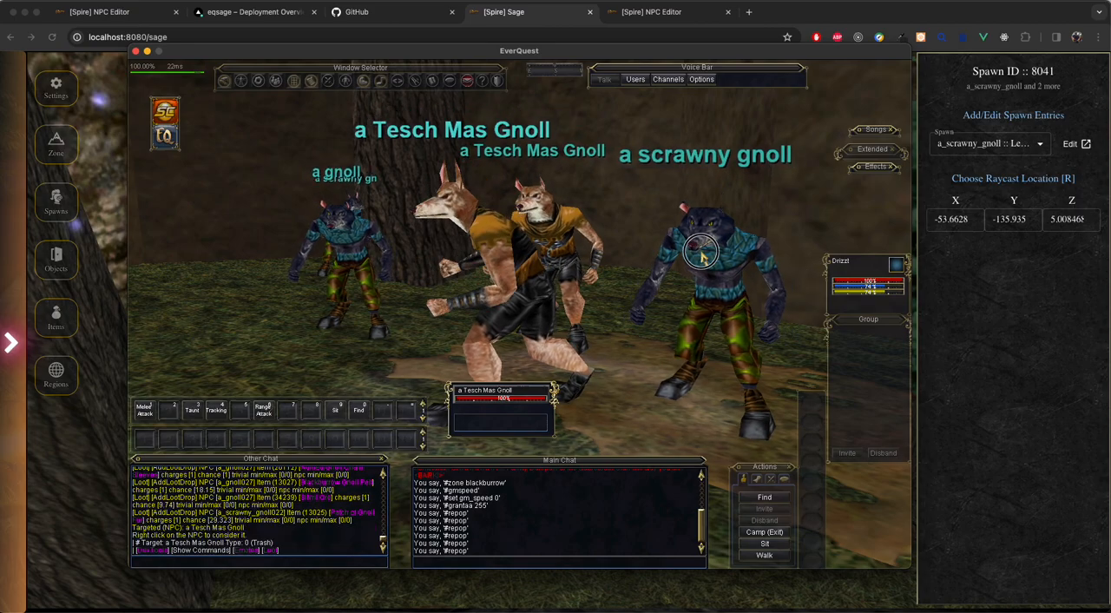
click(705, 254)
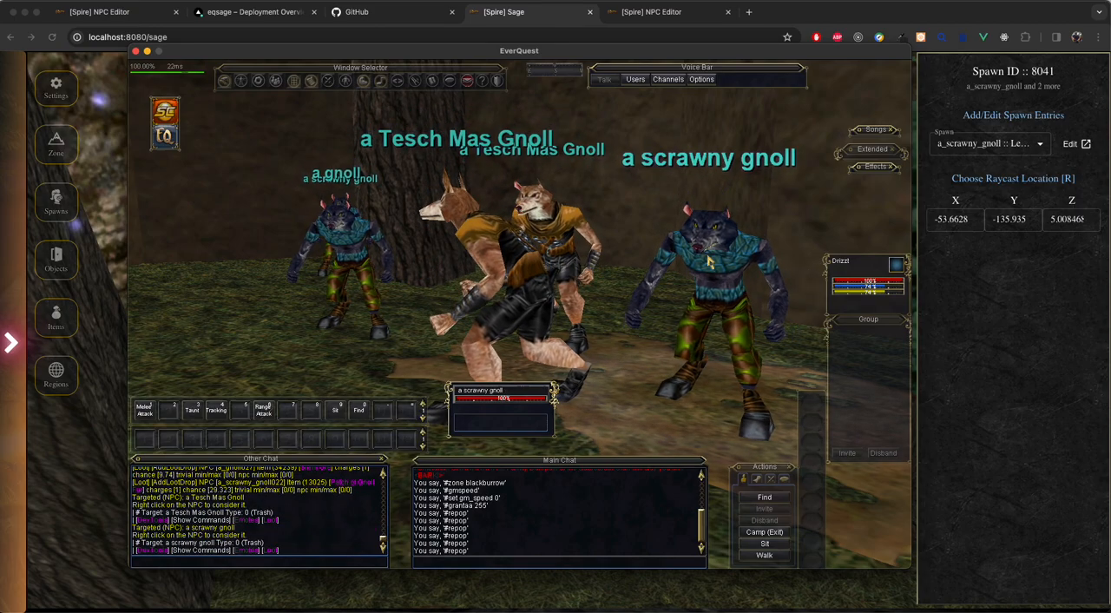
click(586, 290)
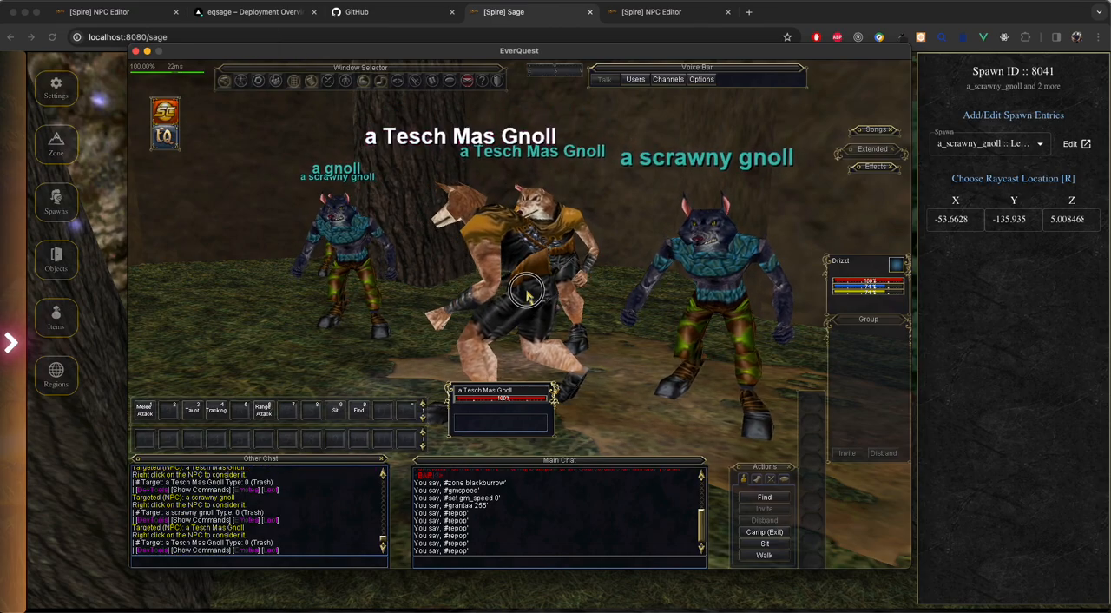
click(527, 295)
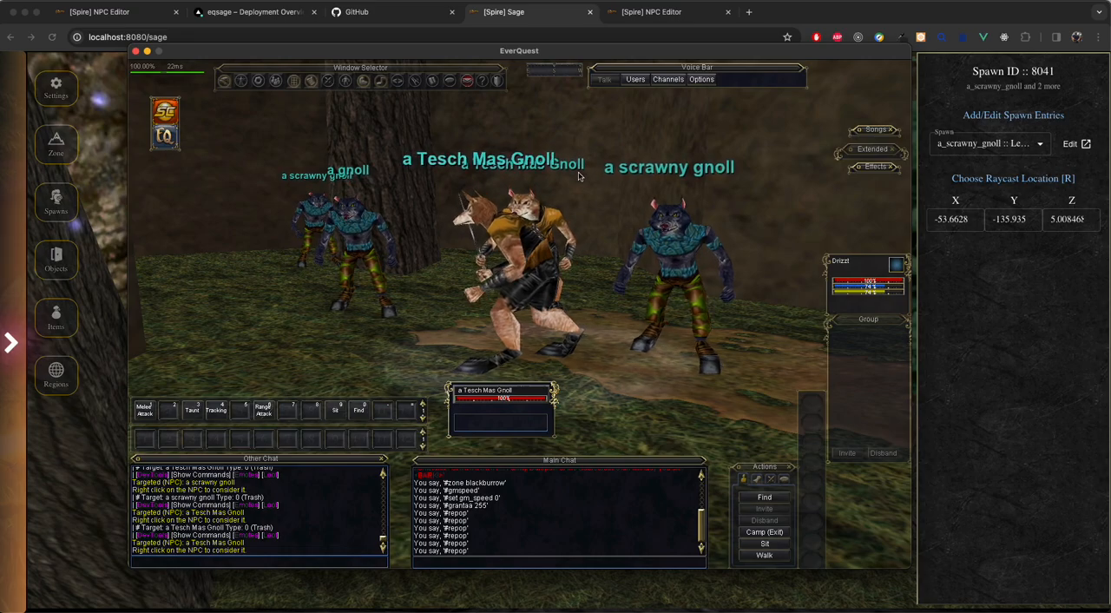
drag(304, 55, 308, 65)
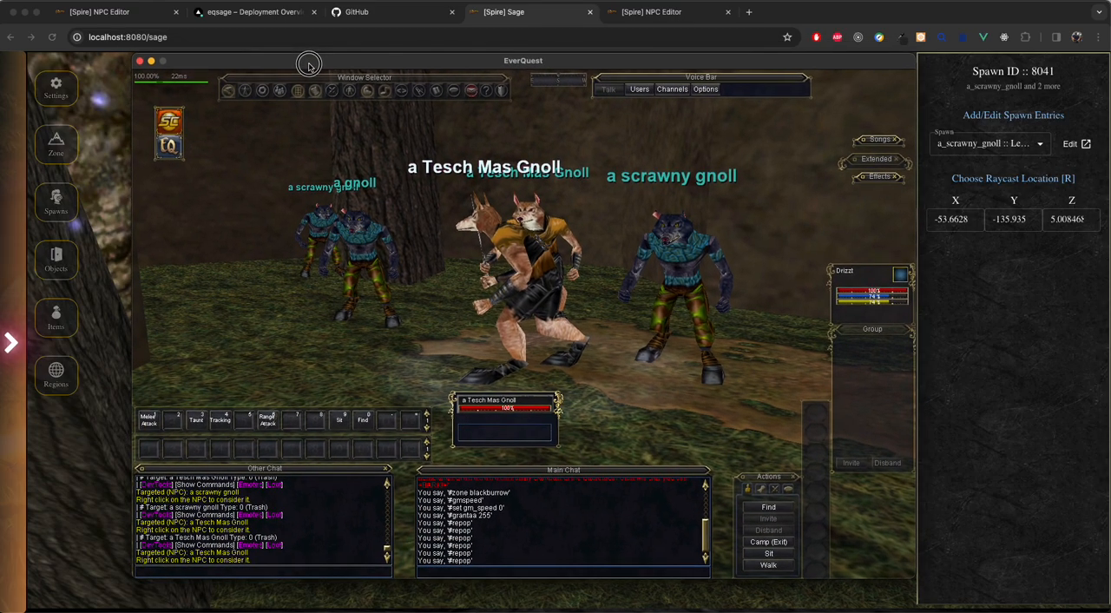
click(592, 211)
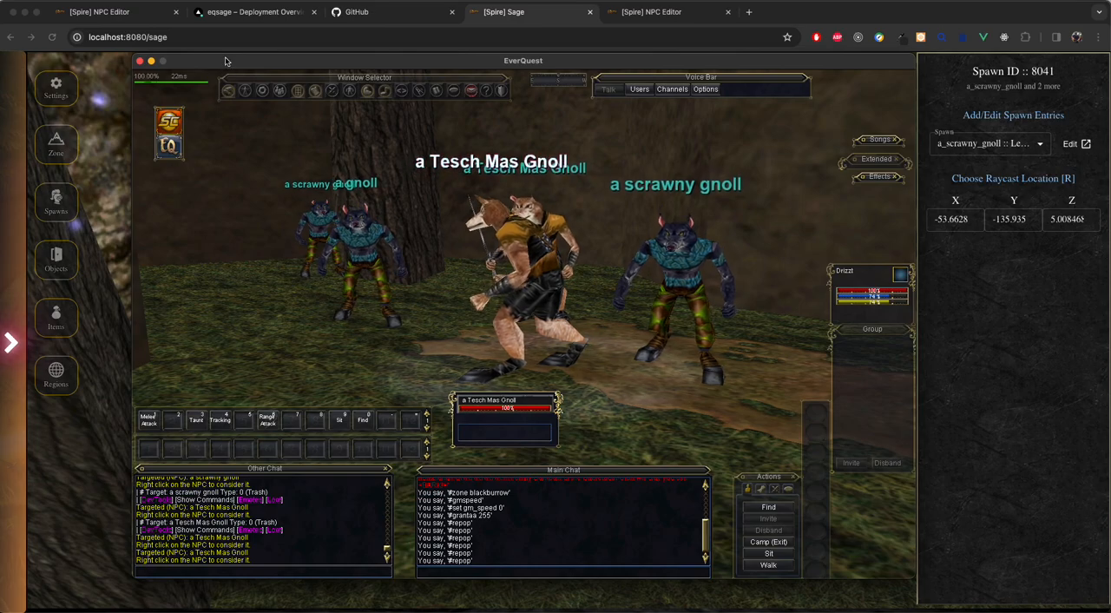
click(447, 292)
key(w)
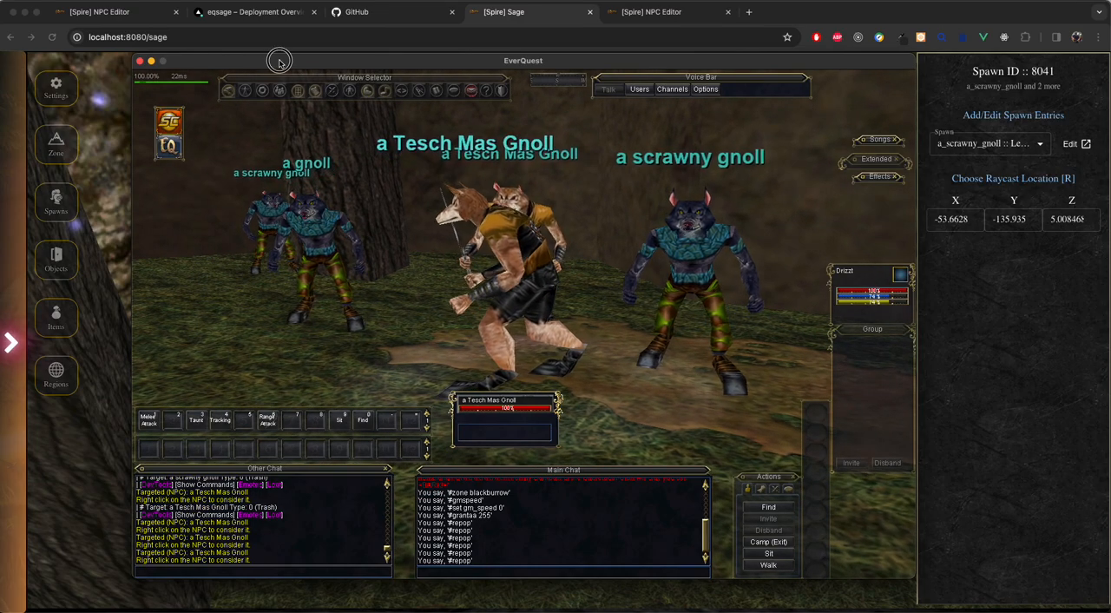
Step: Return to Sage, browse Blackburrow's spawn list, and expand the a_scrawny_gnoll + 2 more entry to review its spawn chances
drag(277, 62, 1110, 135)
drag(529, 322, 747, 274)
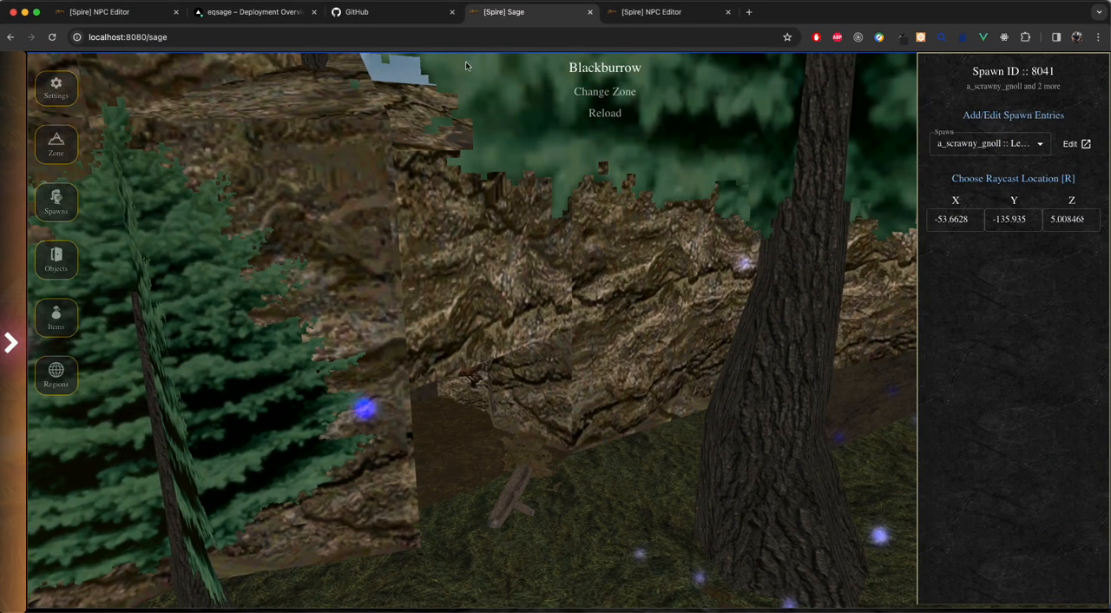
click(57, 200)
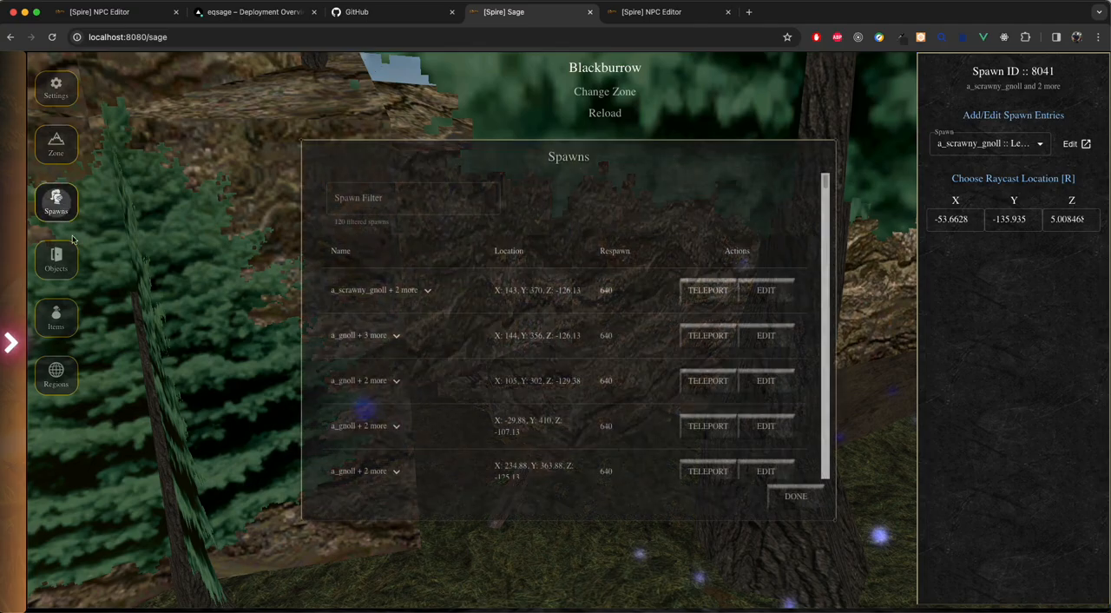
scroll(523, 317, down, 3)
scroll(508, 334, up, 3)
scroll(506, 338, down, 3)
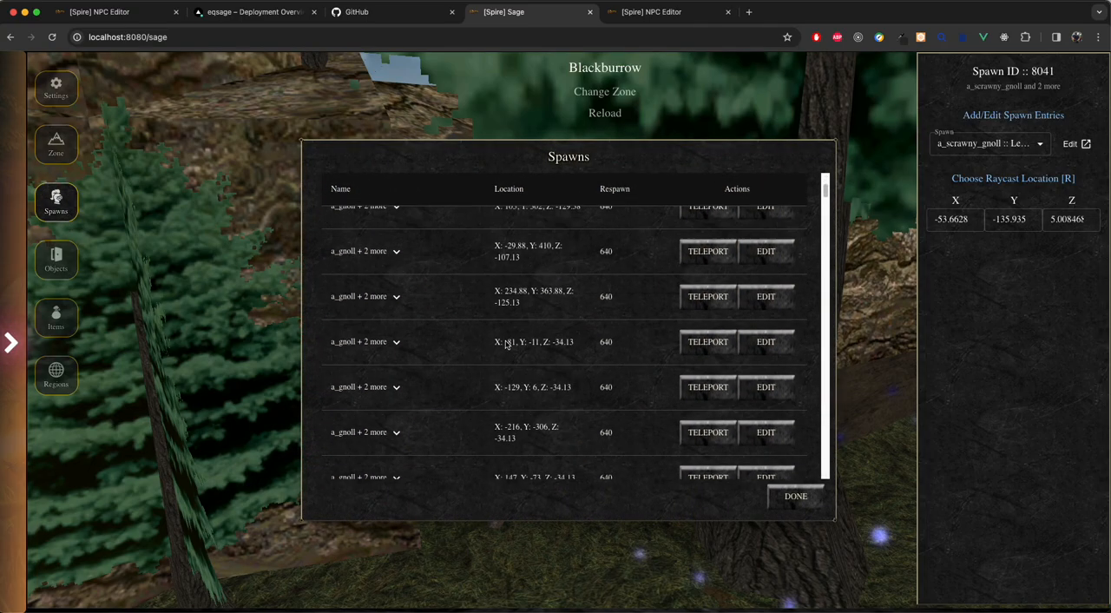
scroll(496, 347, up, 3)
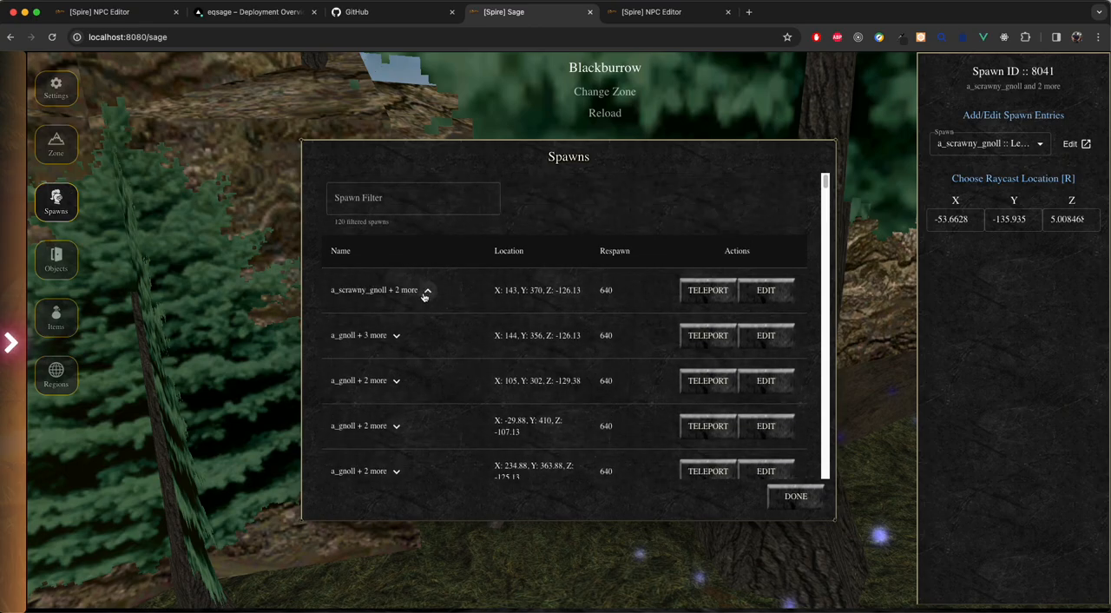
click(427, 291)
scroll(384, 358, down, 1)
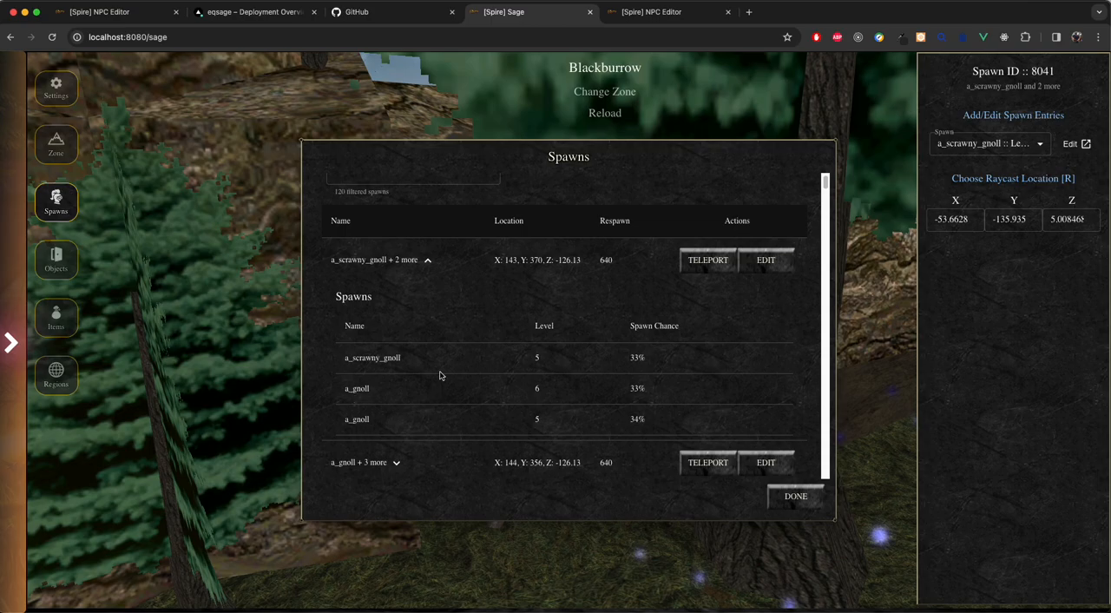
Step: Teleport to the listed a_scrawny_gnoll spawn at X 143, Y 370 and select its spawn point in the zone
click(708, 259)
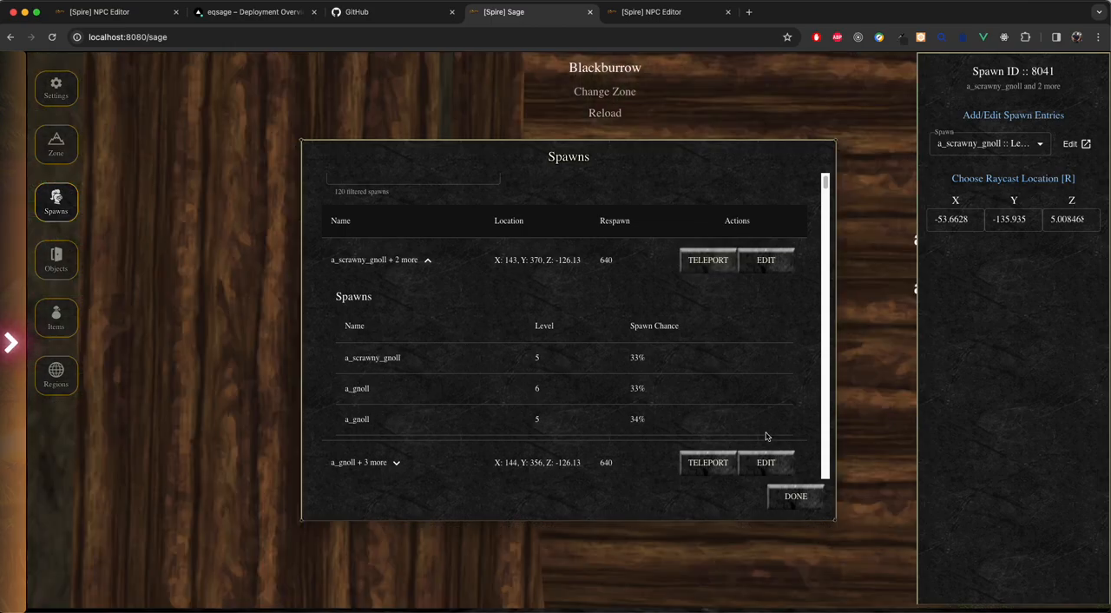
click(797, 502)
key(s)
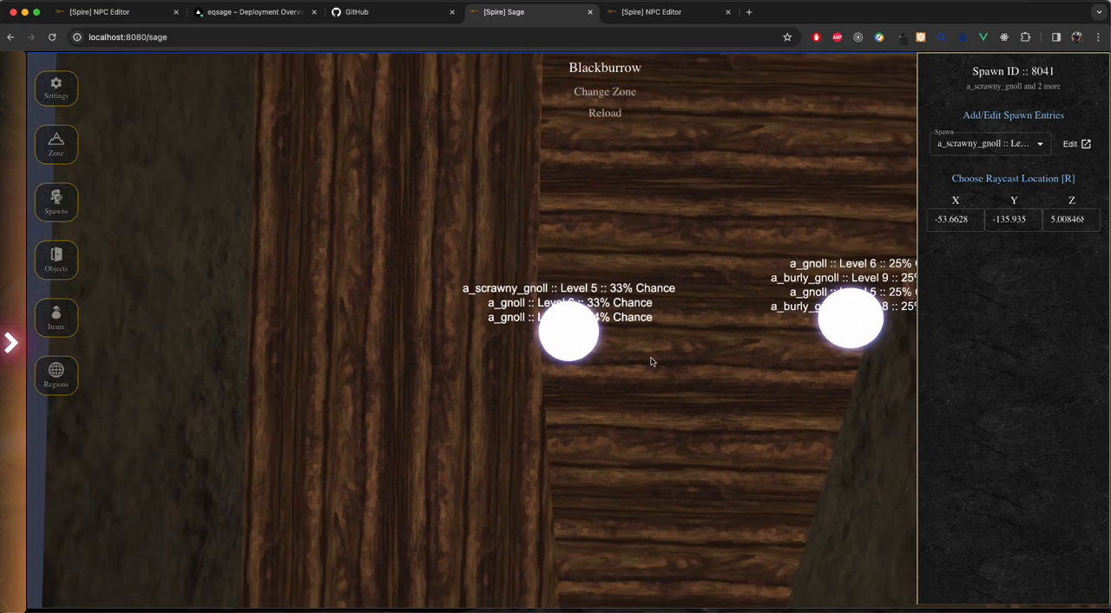
click(568, 334)
drag(498, 463, 226, 115)
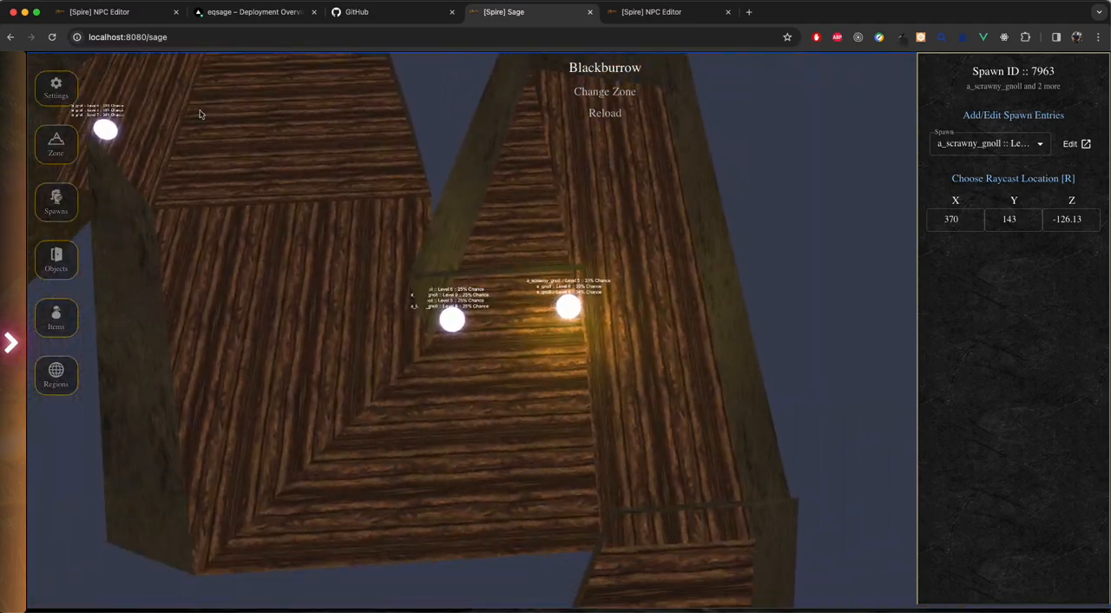
Step: Review Blackburrow's zone data, reading through its properties, and close it
click(67, 149)
scroll(537, 416, down, 10)
scroll(578, 270, up, 10)
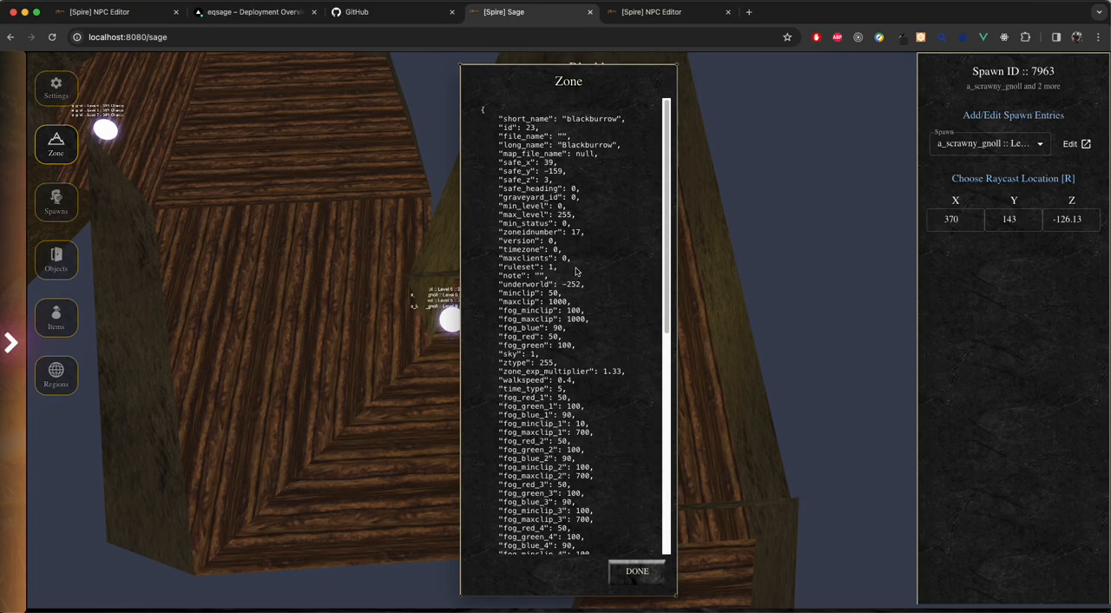
drag(539, 179, 554, 502)
click(567, 456)
scroll(575, 442, down, 3)
click(633, 573)
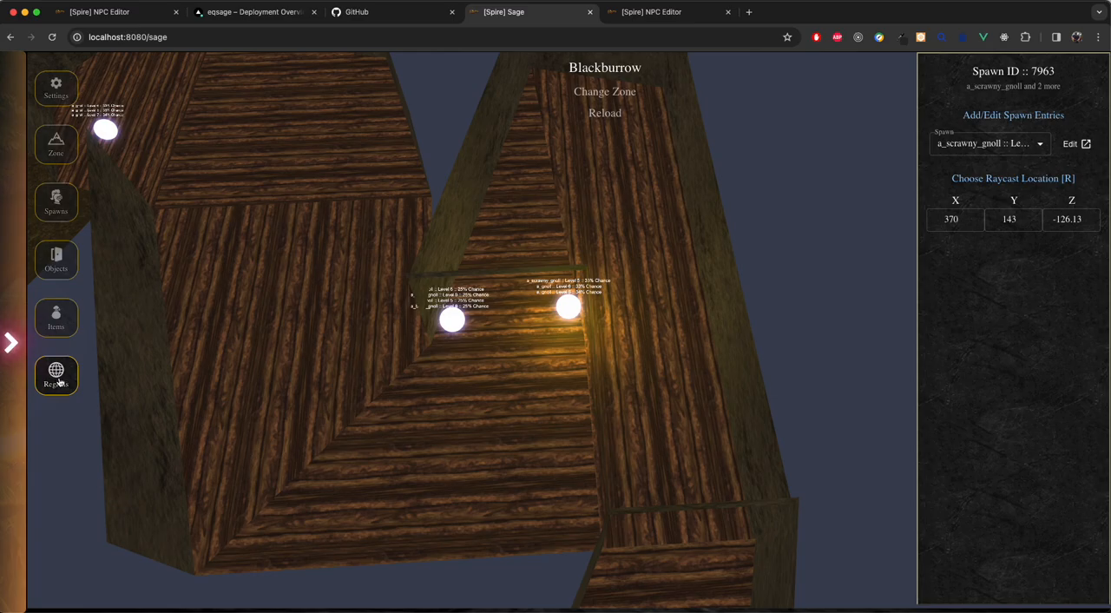
Step: Enable Show Regions in the Sage settings while keeping NPC Glow on
drag(590, 418, 487, 321)
key(w)
key(w)
key(w)
click(61, 92)
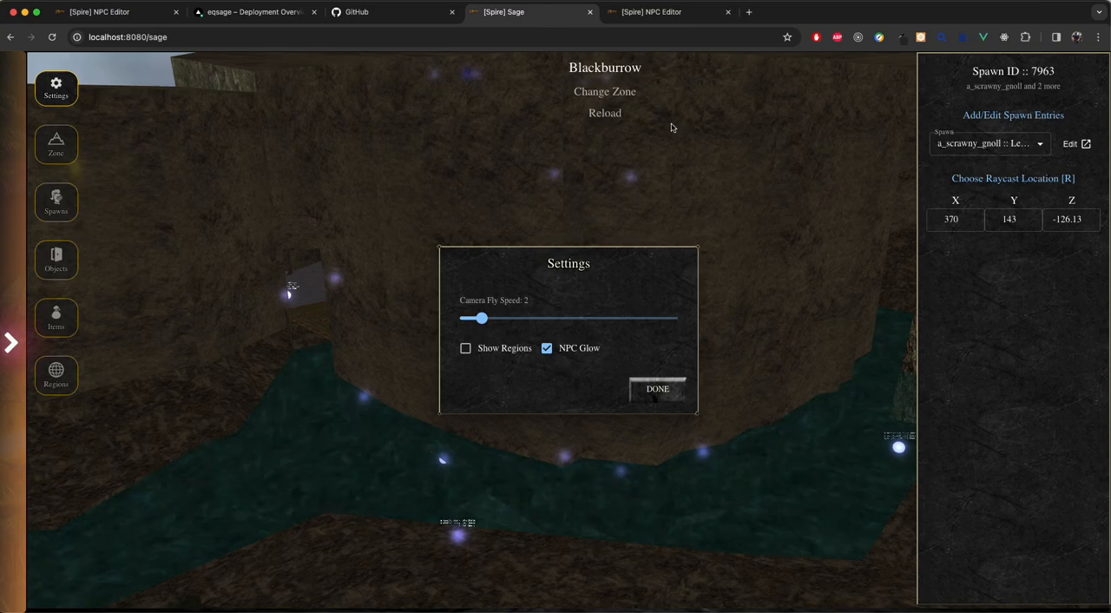
click(467, 349)
click(674, 389)
Step: Fly through Blackburrow's tunnels to examine the highlighted regions and the gnoll courier's spawn area
drag(590, 269, 831, 345)
key(w)
key(s)
drag(644, 384, 563, 426)
key(w)
drag(675, 377, 894, 356)
drag(684, 303, 858, 246)
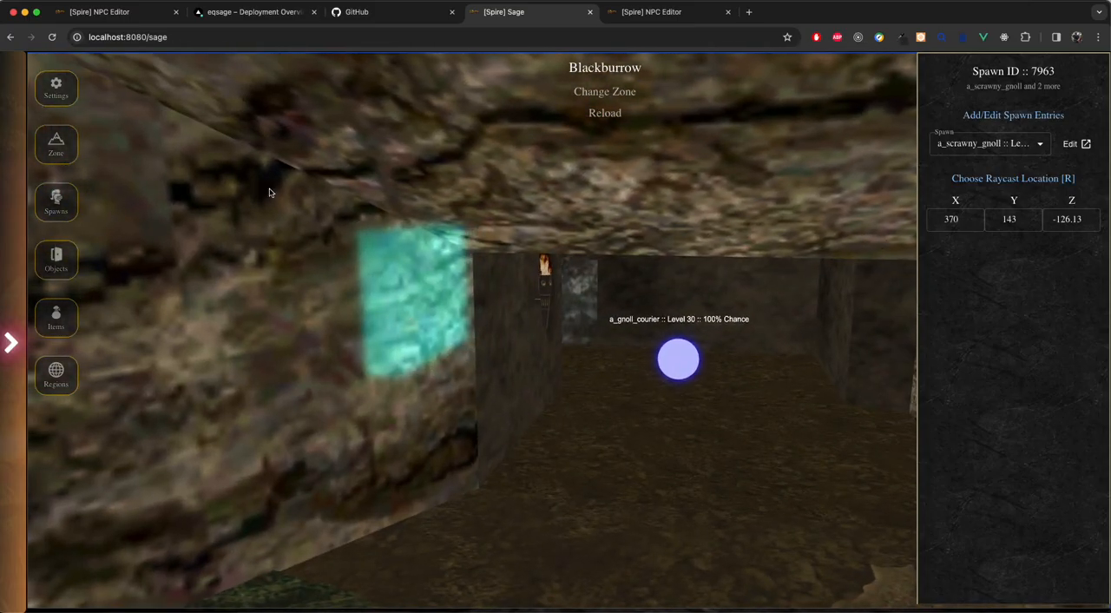
Step: Change the zone from Blackburrow to North Qeynos using the recent zones
drag(474, 204, 489, 242)
click(622, 97)
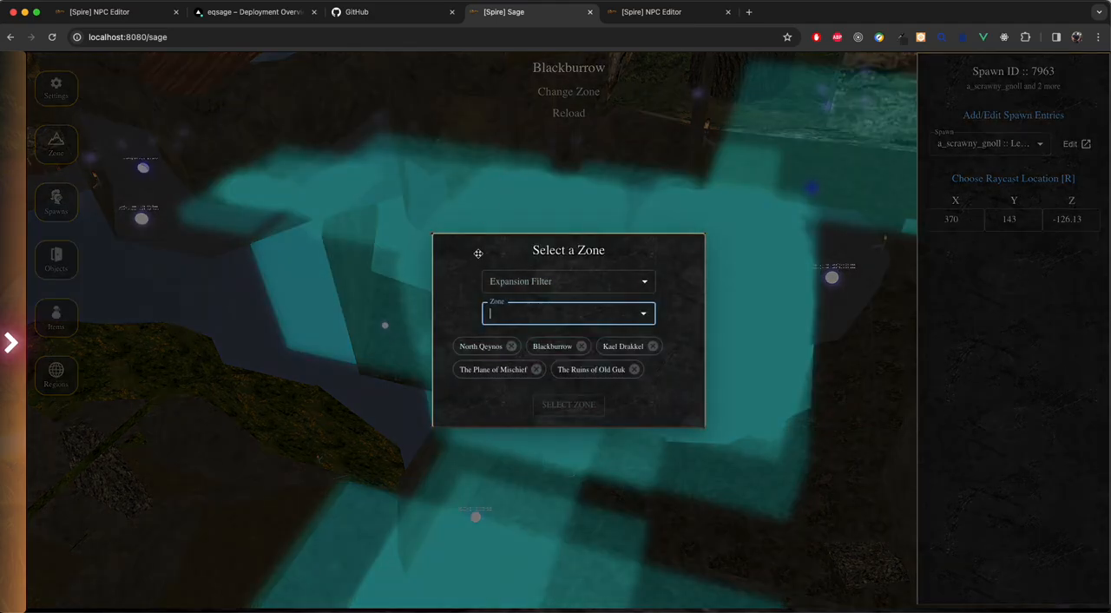
click(478, 347)
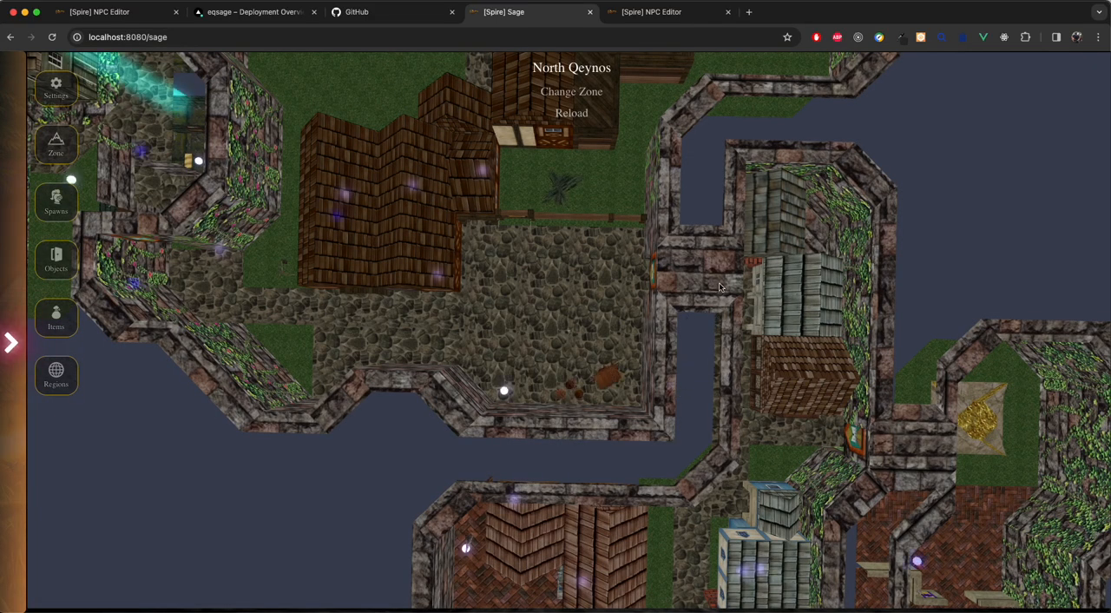
Step: Fly around North Qeynos to examine its highlighted regions, and open and dismiss the zone selection
drag(720, 287, 591, 175)
key(w)
drag(667, 297, 768, 299)
drag(374, 447, 331, 461)
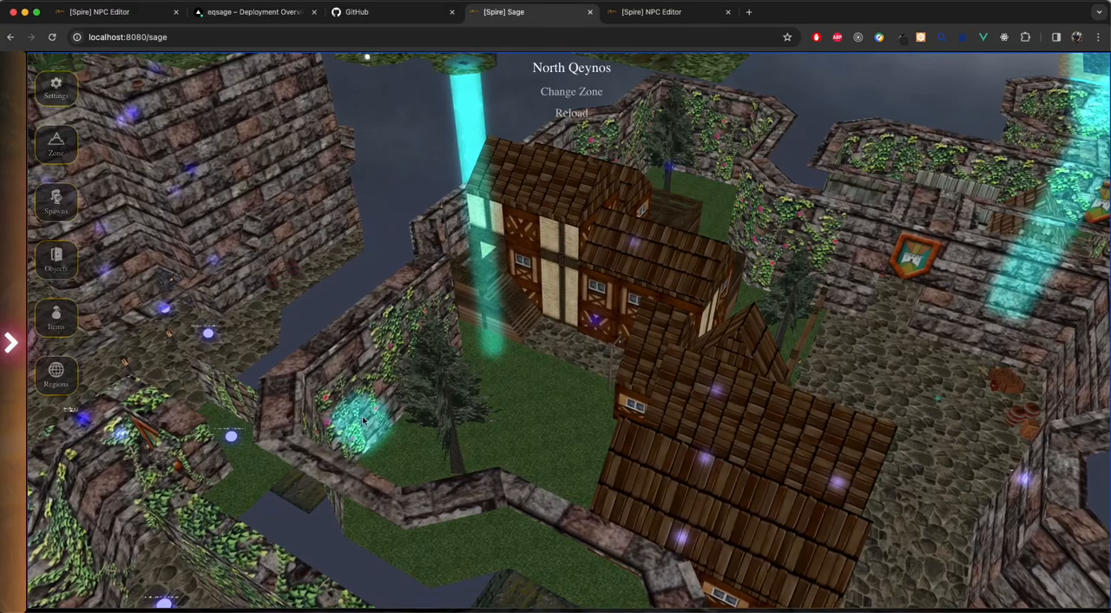
drag(526, 400, 491, 235)
key(w)
drag(472, 363, 1002, 323)
key(a)
key(s)
drag(979, 398, 600, 230)
key(w)
key(w)
drag(694, 323, 803, 325)
click(567, 93)
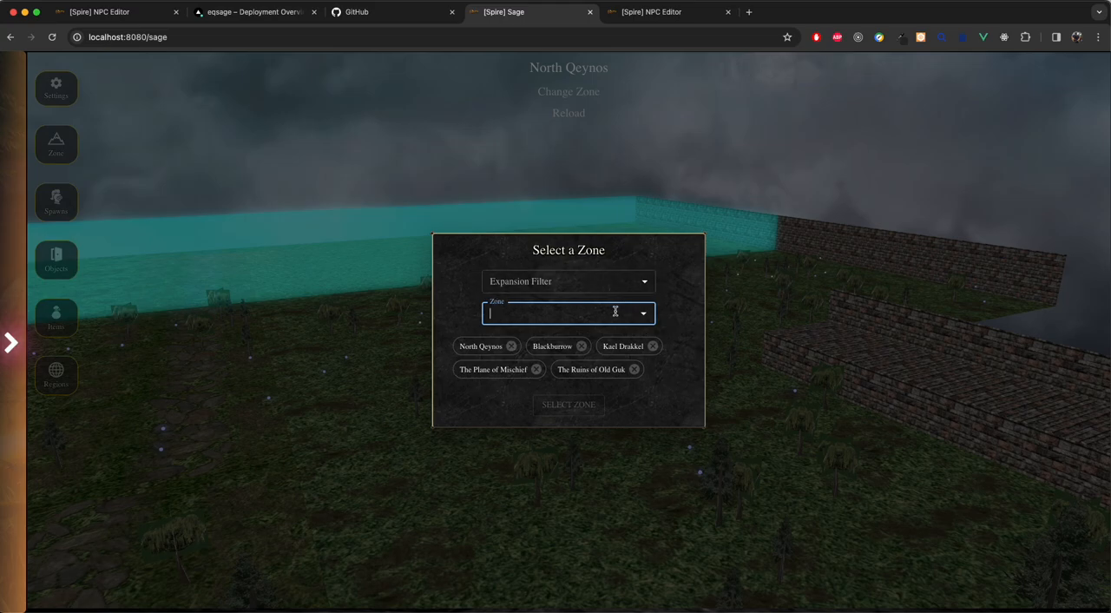
click(833, 246)
Step: Relocate the Guard_Gehnus spawn point to the front edge of the stone platform, at about X 116.58, Y 363.26
drag(799, 328, 851, 347)
key(w)
key(a)
drag(655, 388, 670, 440)
click(781, 366)
key(a)
key(w)
key(w)
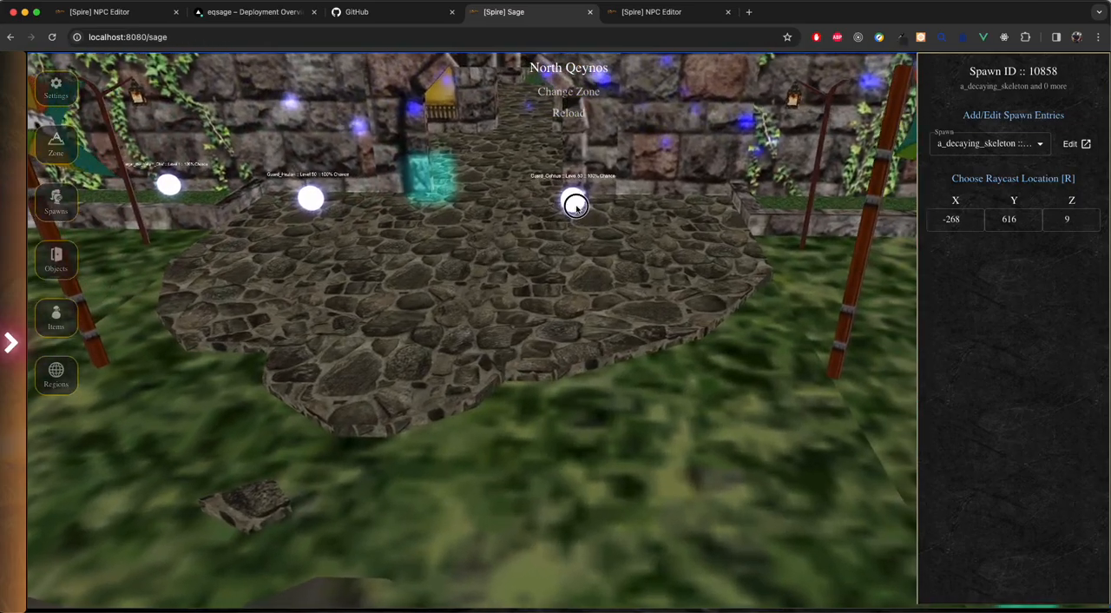
click(573, 199)
key(r)
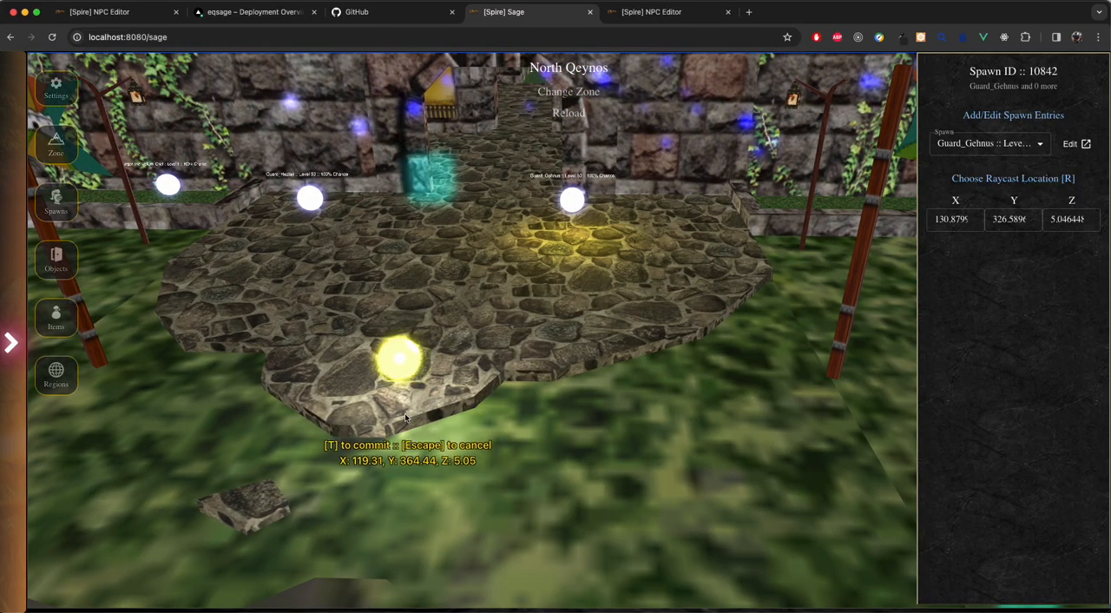
key(t)
Step: Relocate the Guard_Hezlan spawn point beside Guard_Gehnus on the stone platform, at about X 111.37, Y 360.24
click(310, 198)
key(r)
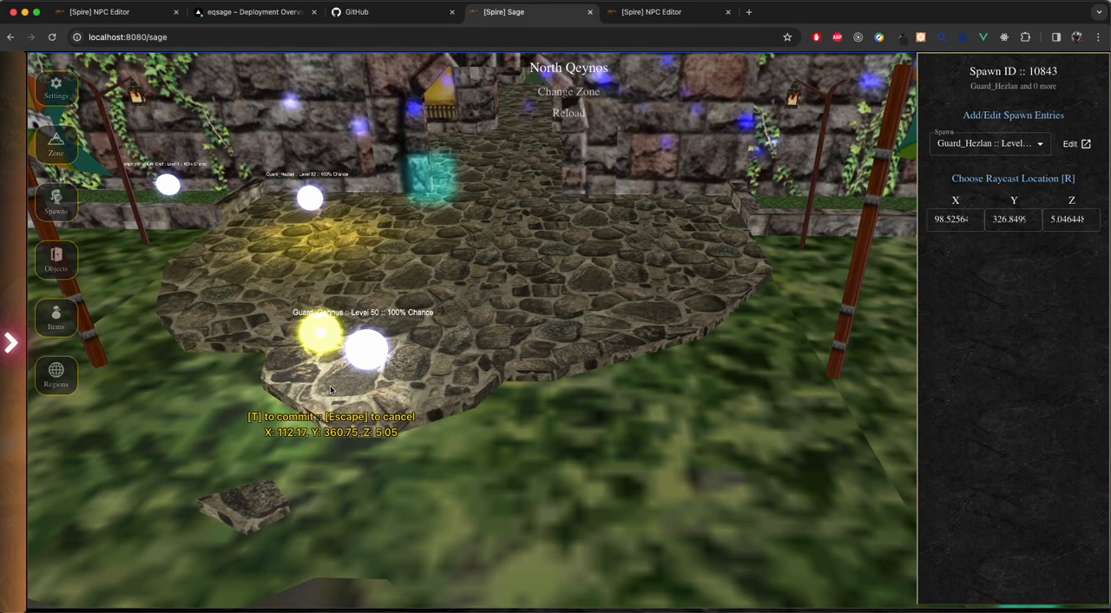
key(t)
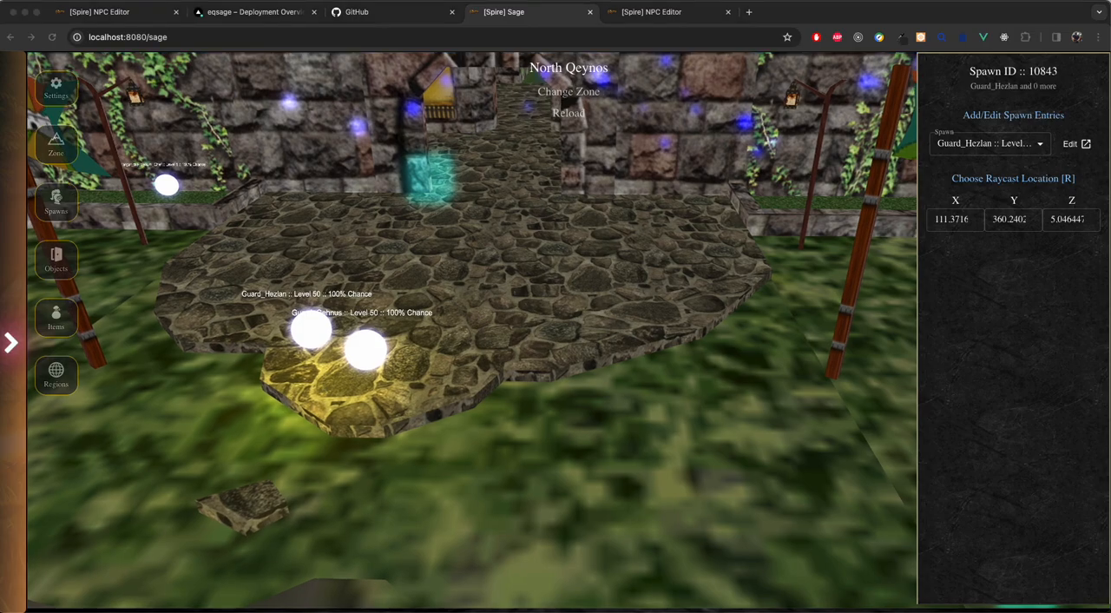
Step: Switch to EverQuest, zone to qeynos2, approach the guards' gate and run #repop
text(#zone qeynos2)
key(Return)
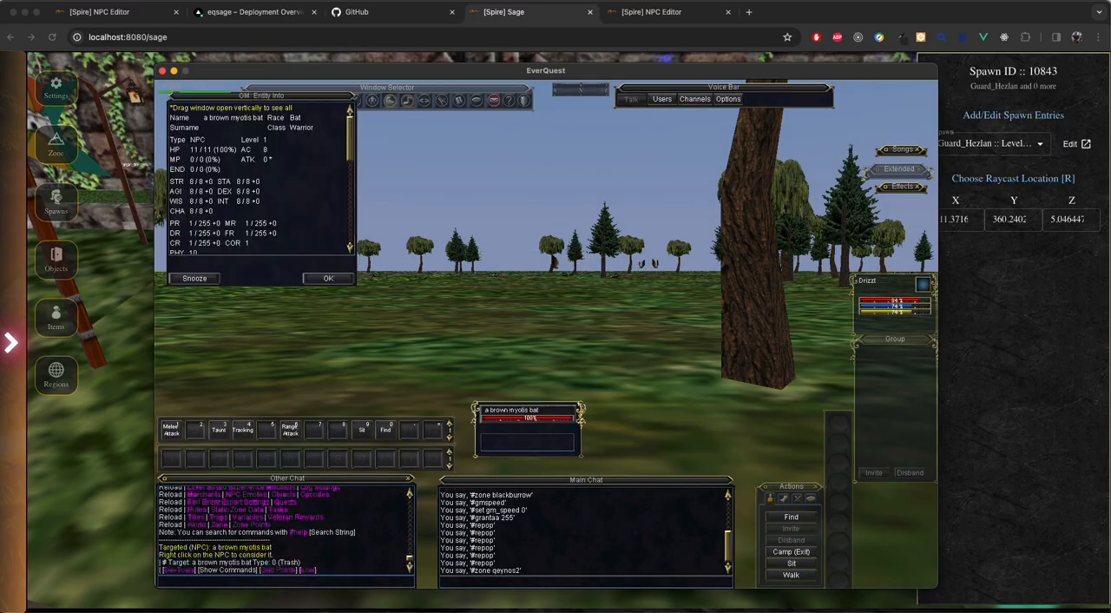
key(w)
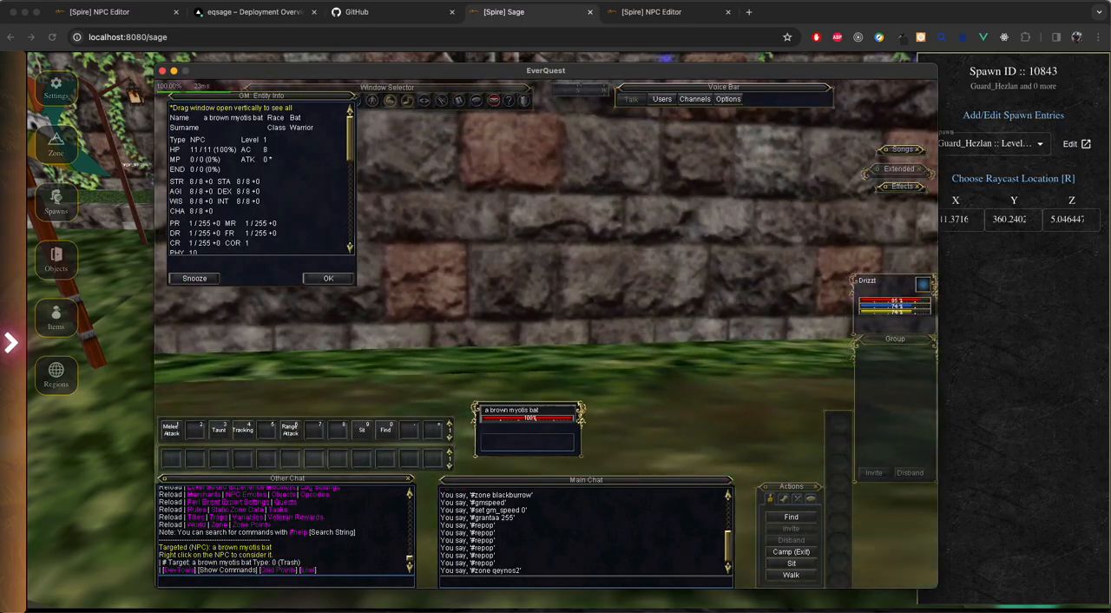
key(d)
key(w)
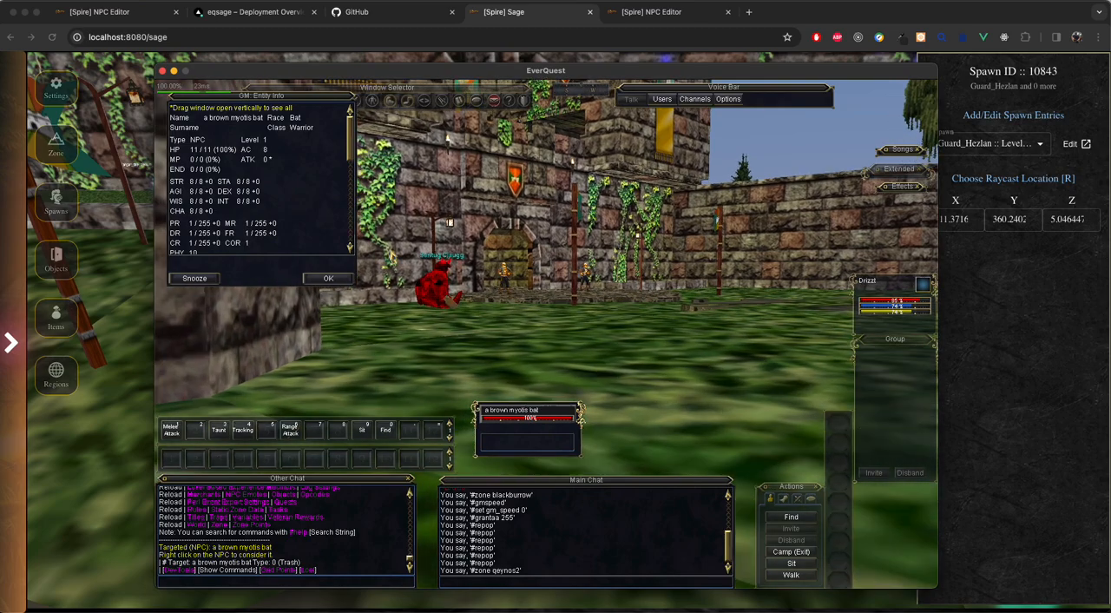
key(w)
key(Return)
text(#repop)
key(Return)
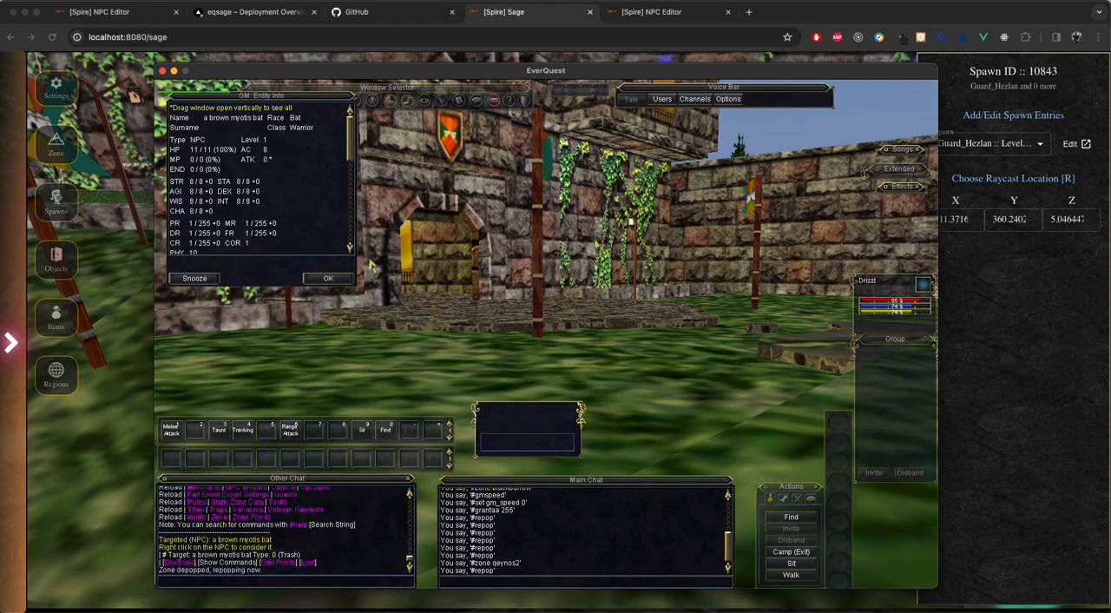
Step: Target Guard Hezlan and Guard Gehnus at the platform's edge to check their relocated positions
click(667, 284)
key(w)
key(d)
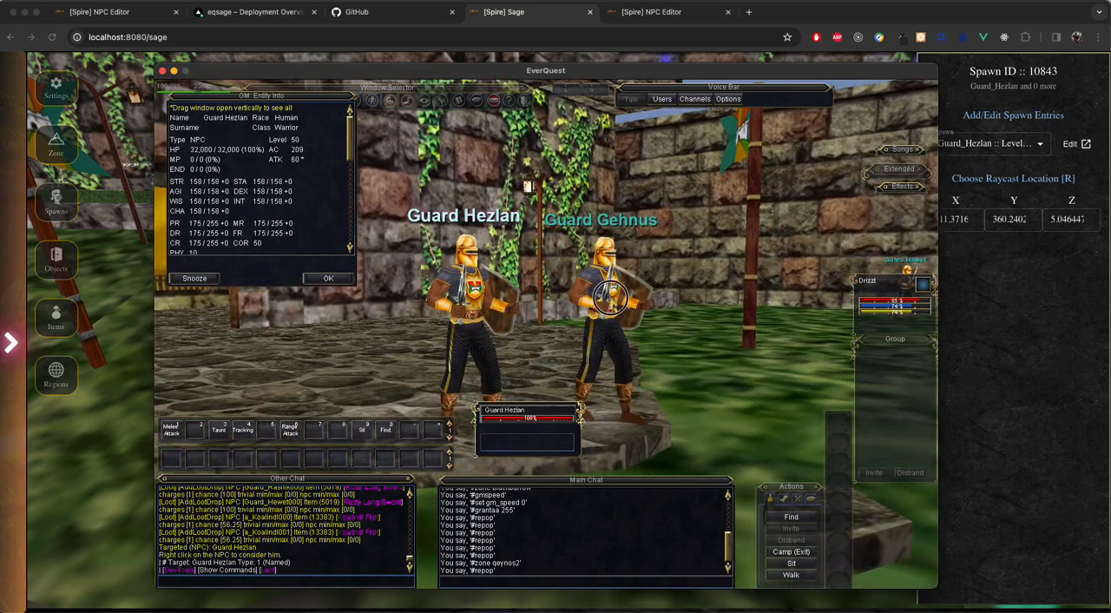
click(605, 290)
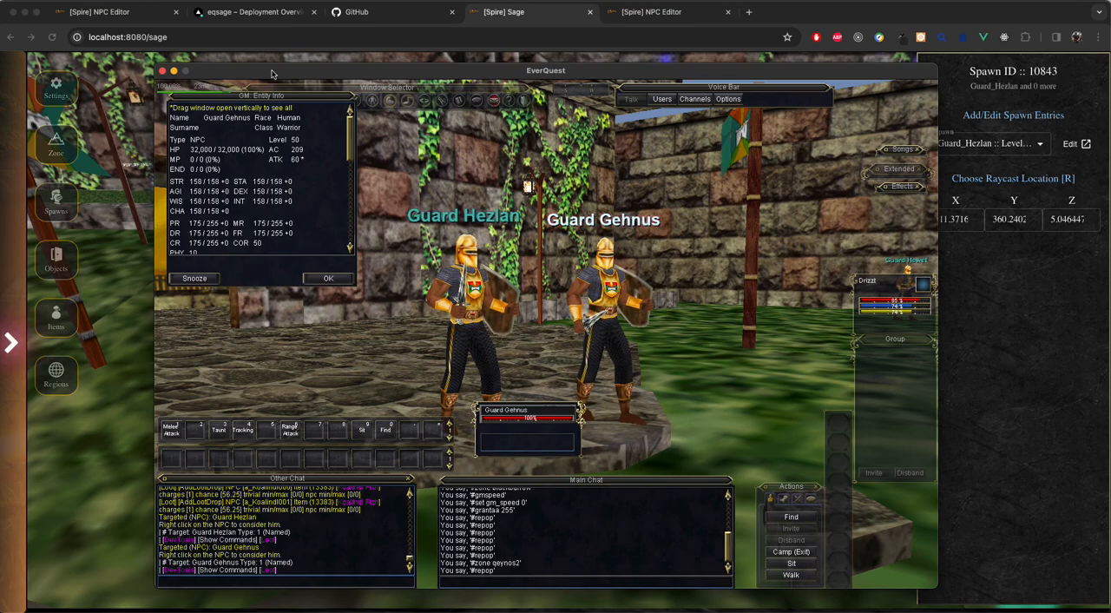
Step: Return to Sage and compare the two relocated guard spawn points on the stone platform
drag(272, 73, 1110, 92)
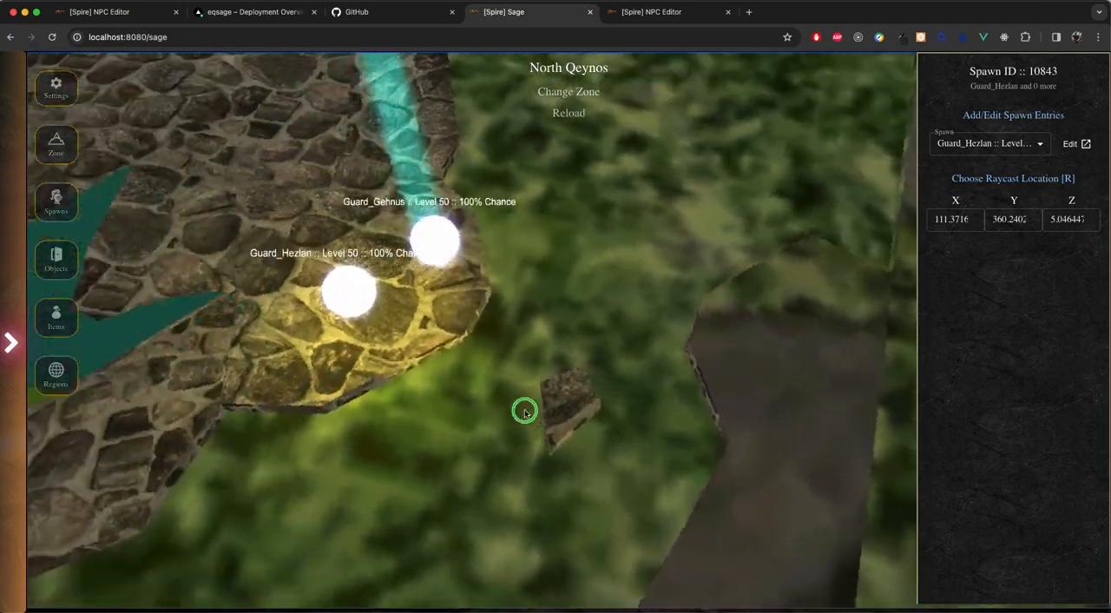
drag(524, 412, 462, 365)
key(w)
click(448, 458)
click(457, 392)
click(442, 461)
click(458, 405)
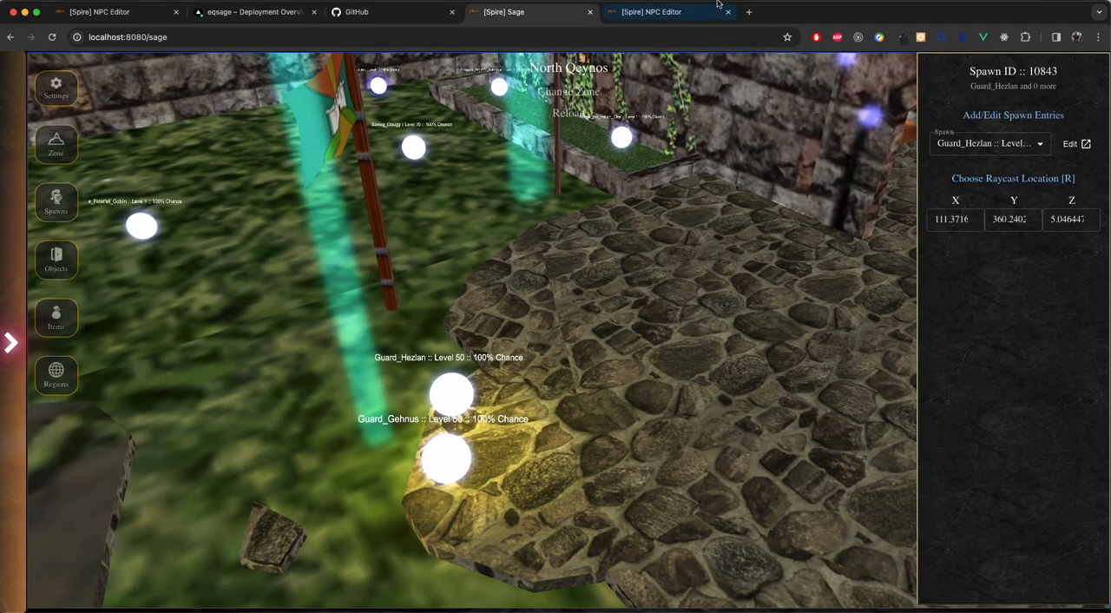
drag(665, 210, 585, 282)
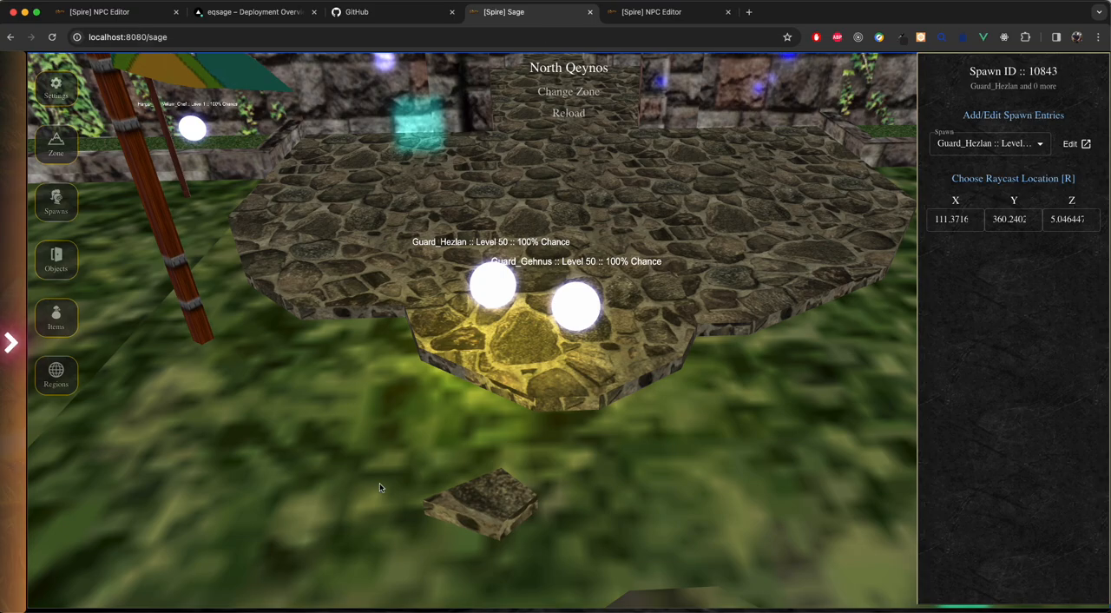
Step: Select the Guard_Gehnus and Guard_Hezlan spawn points in turn to review their spawn details and coordinates
click(575, 326)
key(a)
drag(513, 393, 592, 356)
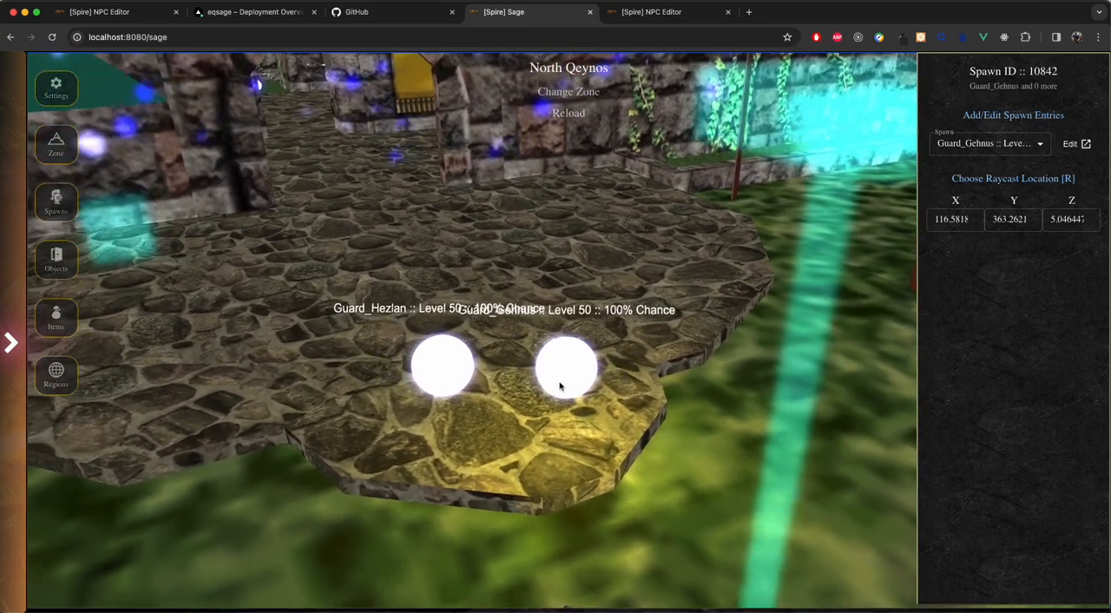
click(512, 380)
key(w)
key(a)
drag(399, 418, 459, 421)
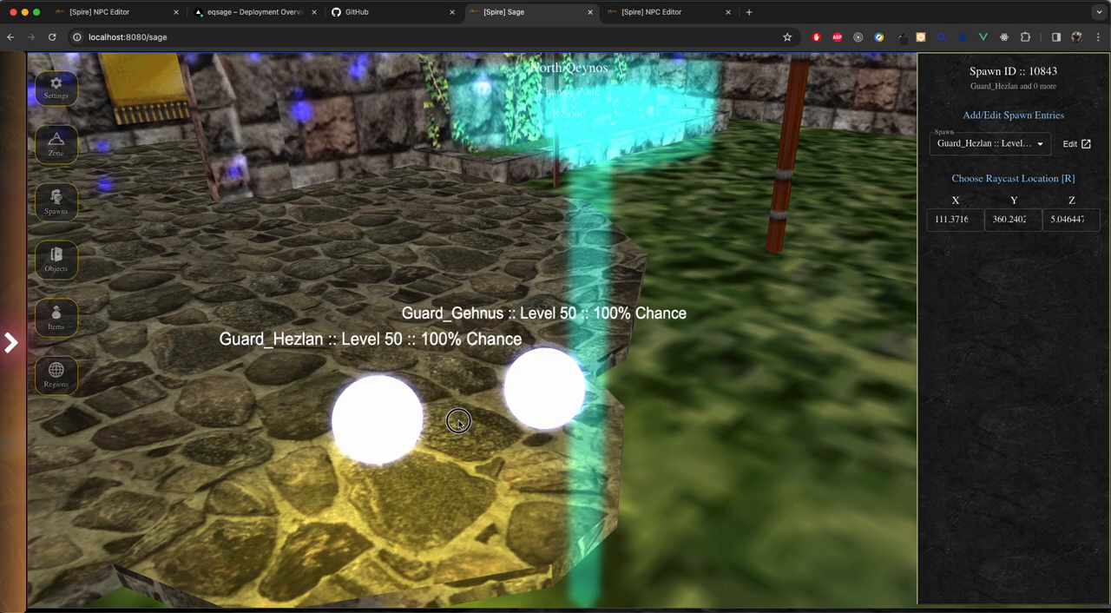
click(536, 408)
drag(392, 434, 519, 371)
key(d)
key(s)
key(w)
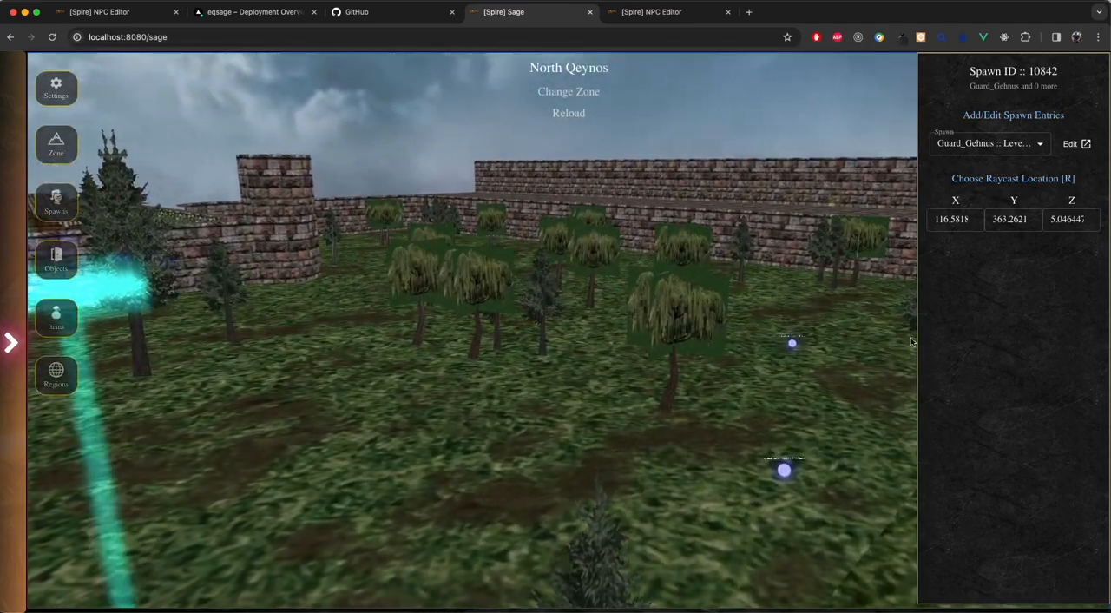